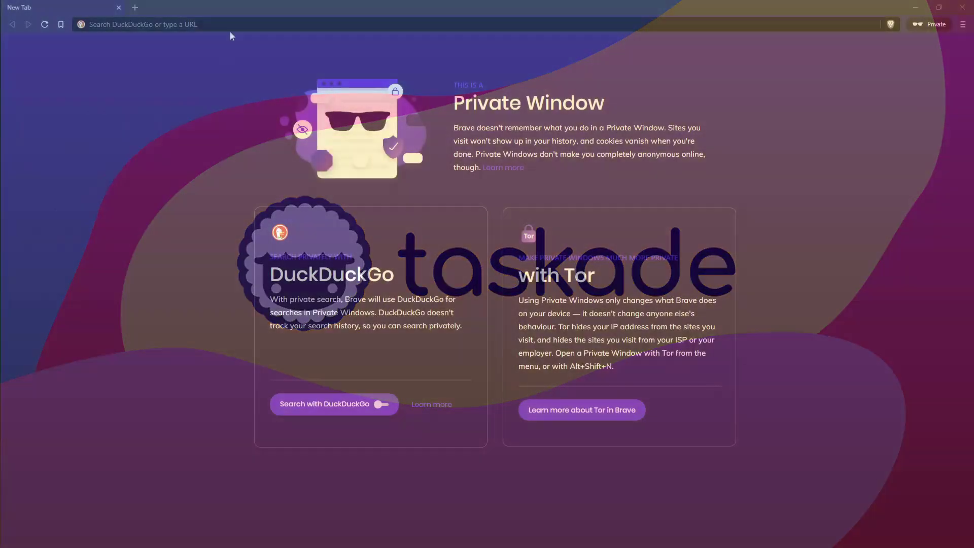
# Step: Load taskade.com in the Brave private window
pyautogui.write('taskade.com')
pyautogui.press('Return')
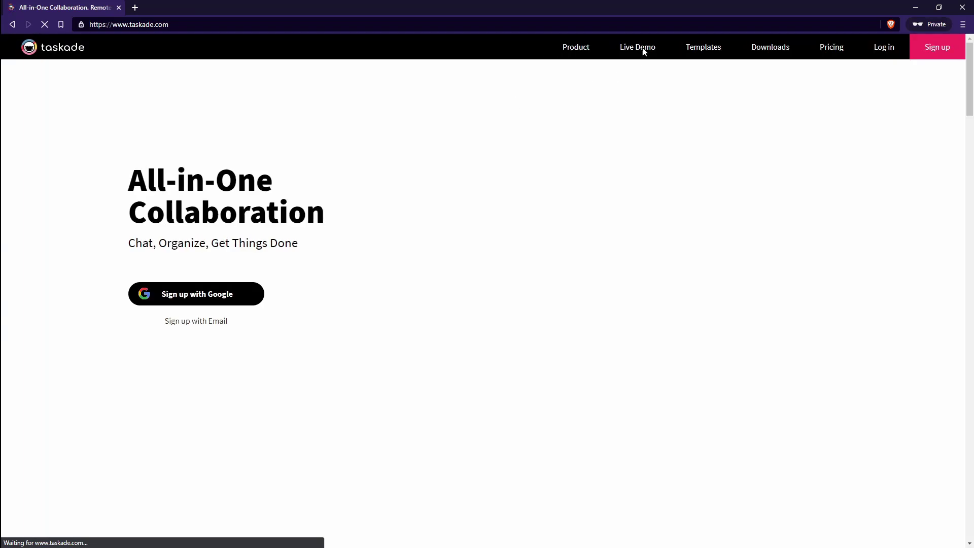
# Step: Start a Live Demo project titled 'Shopping List' with items task 1, task 2, task 3 and task 4
pyautogui.click(643, 49)
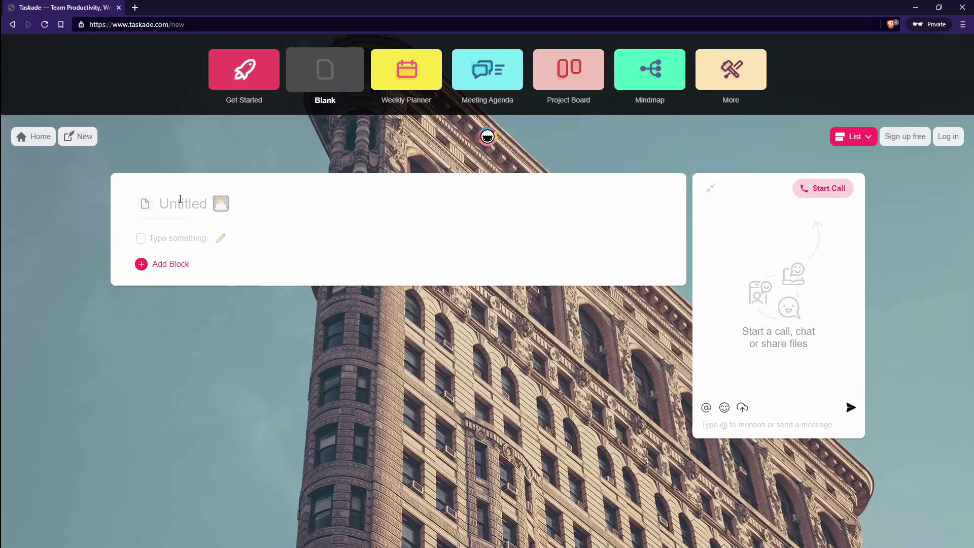
pyautogui.write('Shopping List')
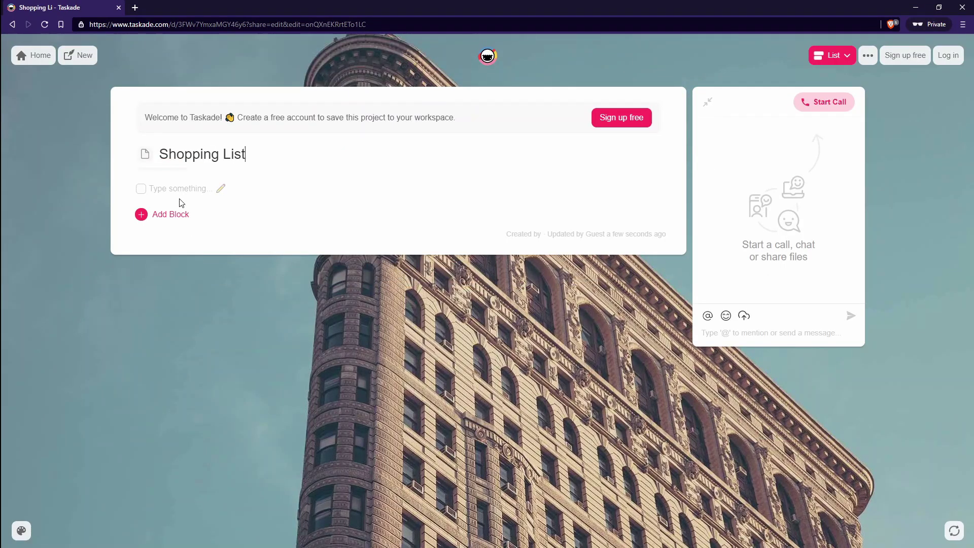
pyautogui.press('Return')
pyautogui.write('task 1')
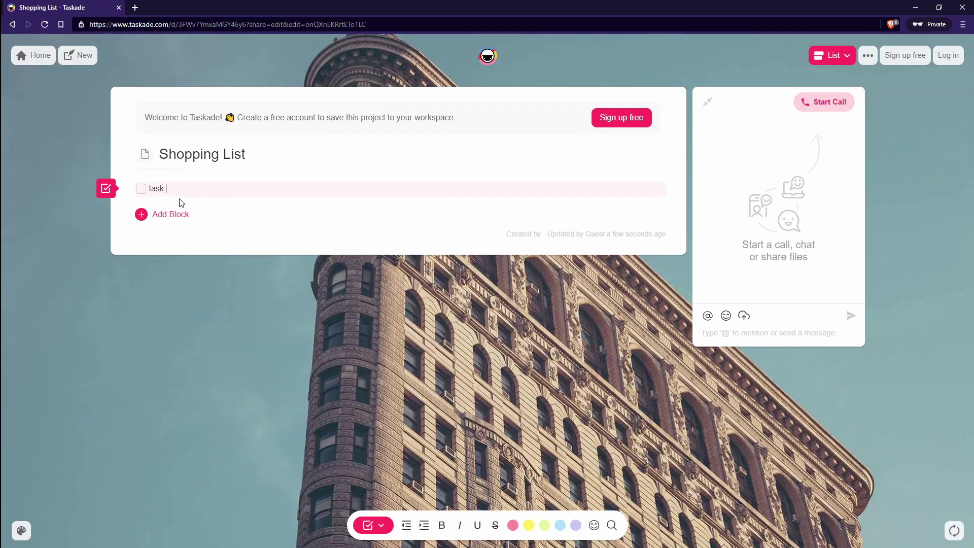
pyautogui.press('Return')
pyautogui.write('task 2')
pyautogui.press('Return')
pyautogui.write('task 3')
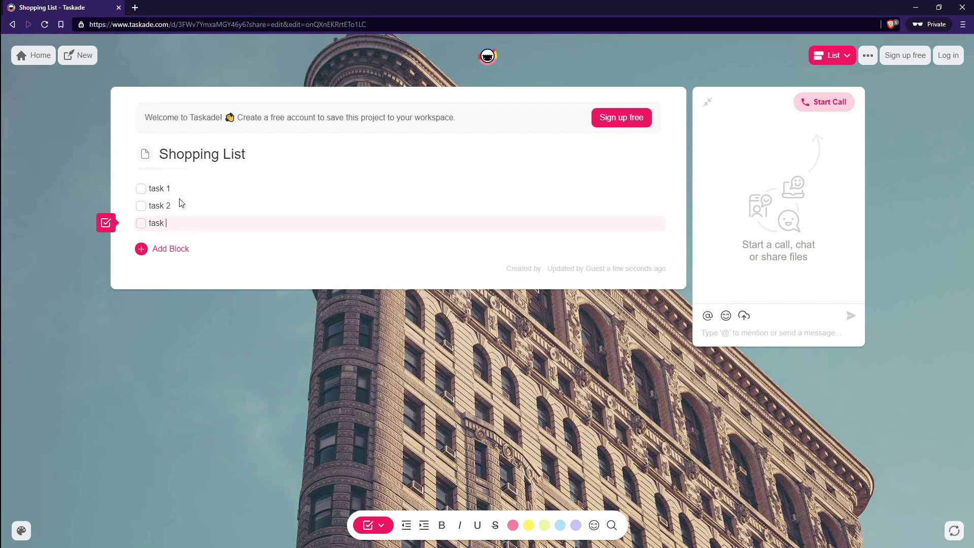
pyautogui.press('Return')
pyautogui.write('task 4')
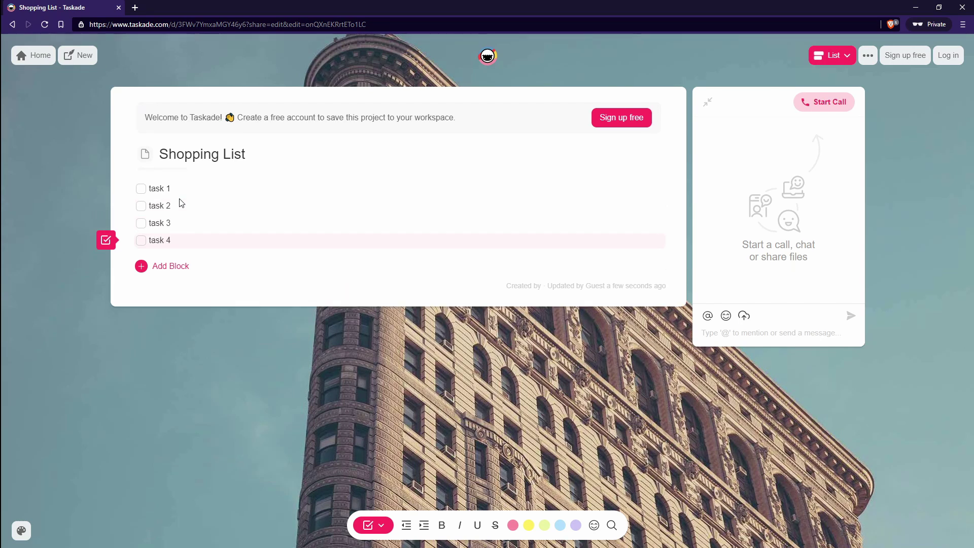
# Step: Paste copies of tasks 1–4 nested two levels deep under task 4, folding the deepest level
pyautogui.moveTo(175, 239); pyautogui.dragTo(146, 196)
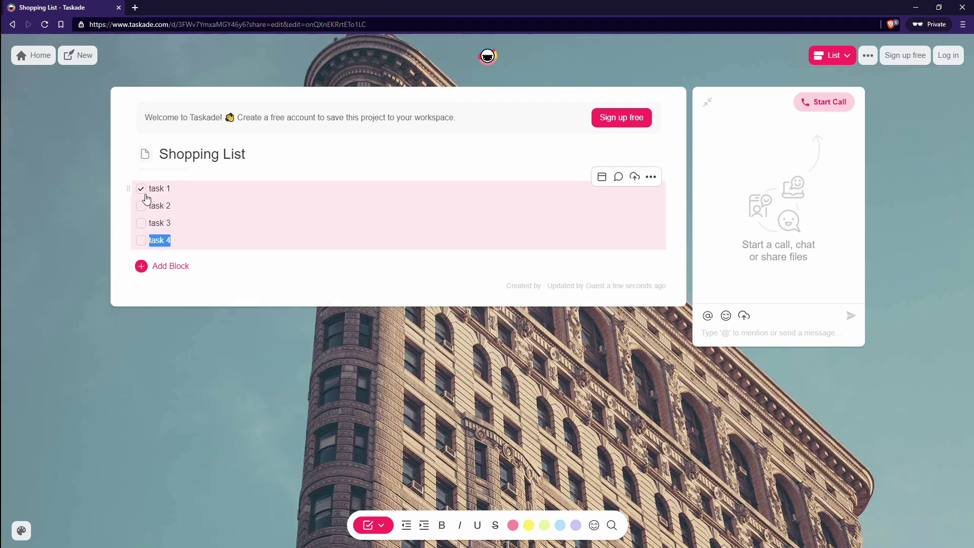
pyautogui.click(182, 239)
pyautogui.write('task 1 task 2 task 3 task 4')
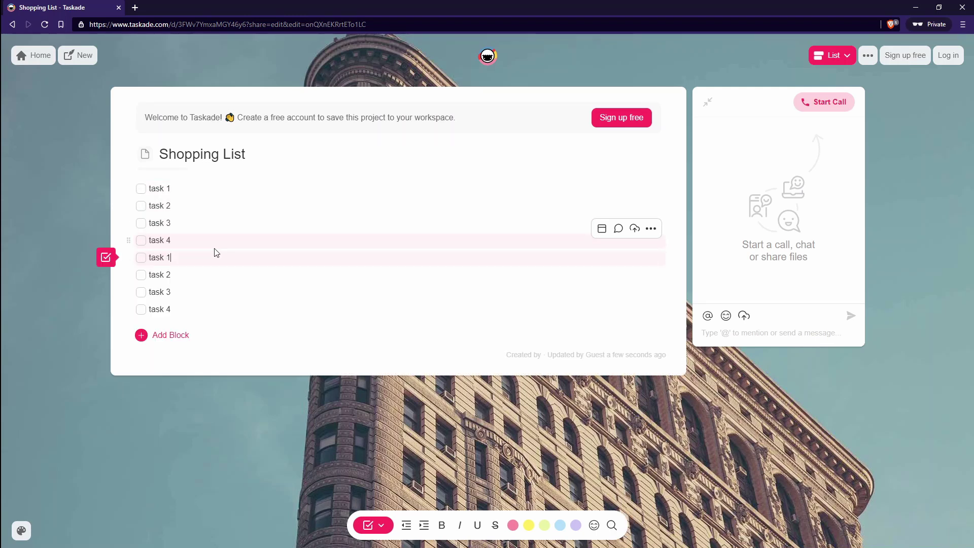
pyautogui.moveTo(211, 257); pyautogui.dragTo(213, 376)
pyautogui.press('Tab')
pyautogui.click(221, 307)
pyautogui.write('task 1 task 2 task 3 task 4')
pyautogui.press('Tab')
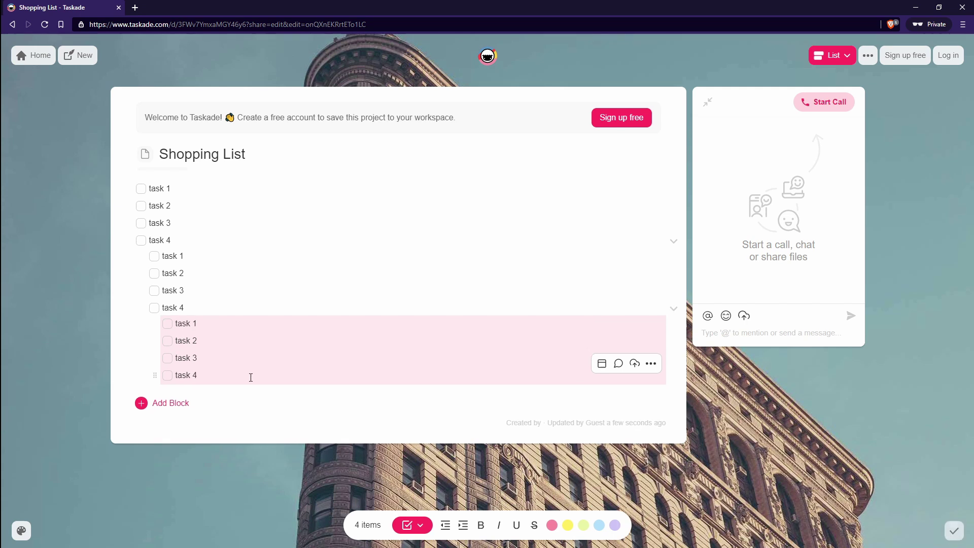
pyautogui.click(673, 308)
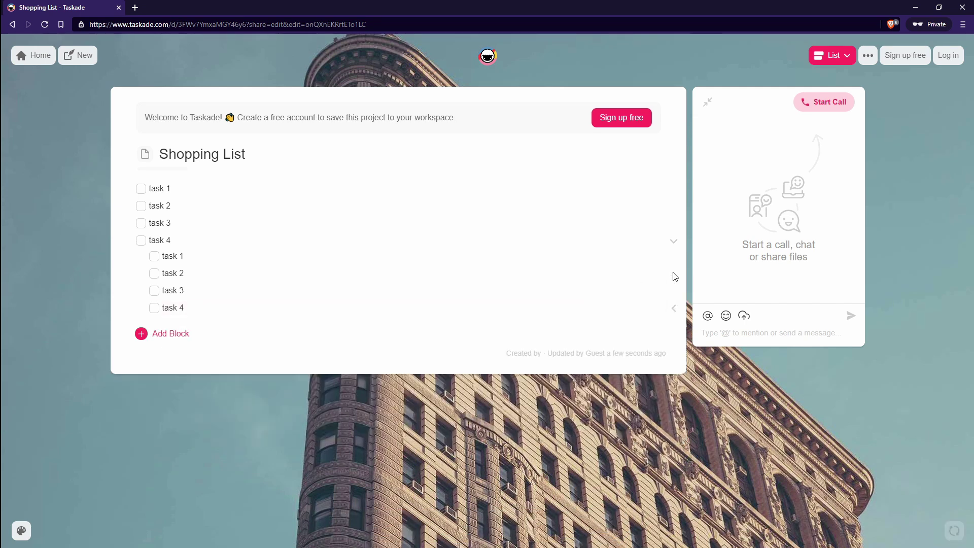
# Step: Unfold the nested subtasks and check off nested tasks 4, 3 and 2
pyautogui.click(676, 245)
pyautogui.click(676, 246)
pyautogui.click(673, 309)
pyautogui.click(340, 324)
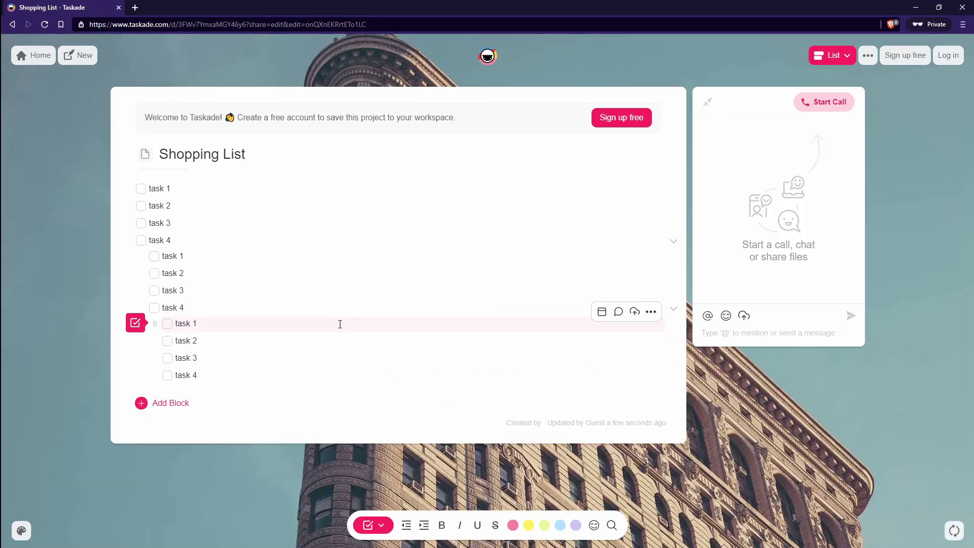
pyautogui.click(154, 308)
pyautogui.click(154, 291)
pyautogui.click(154, 273)
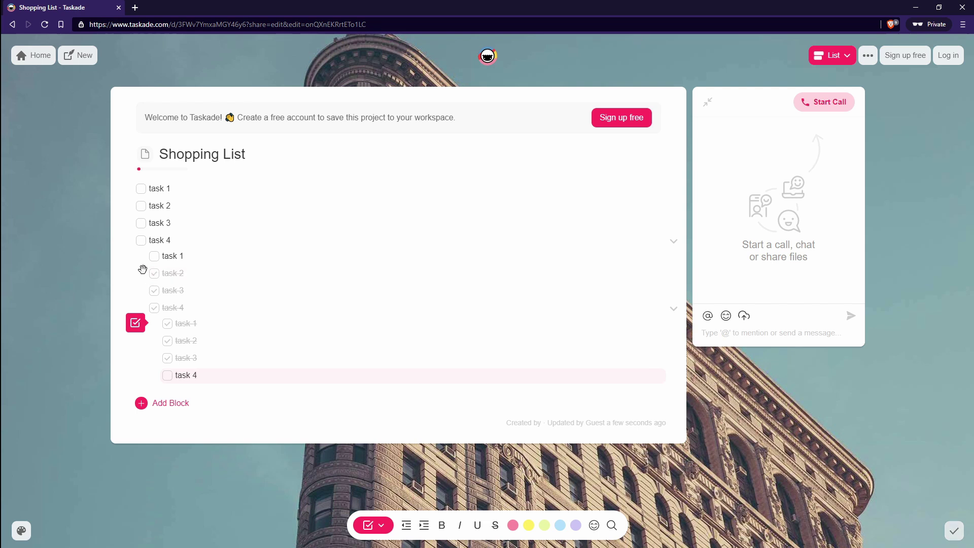
# Step: Look through the block format picker and a task's ••• actions menu, then close it
pyautogui.click(135, 322)
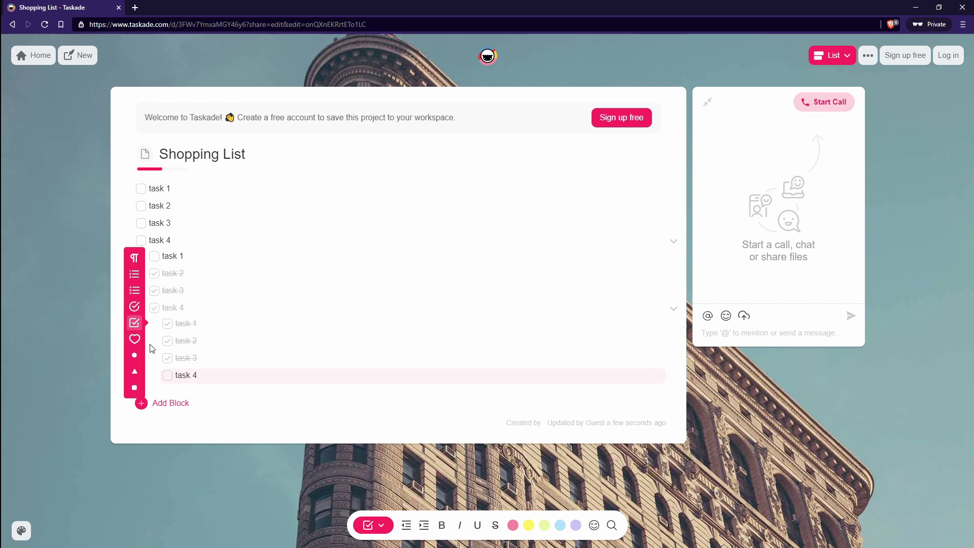
pyautogui.click(375, 524)
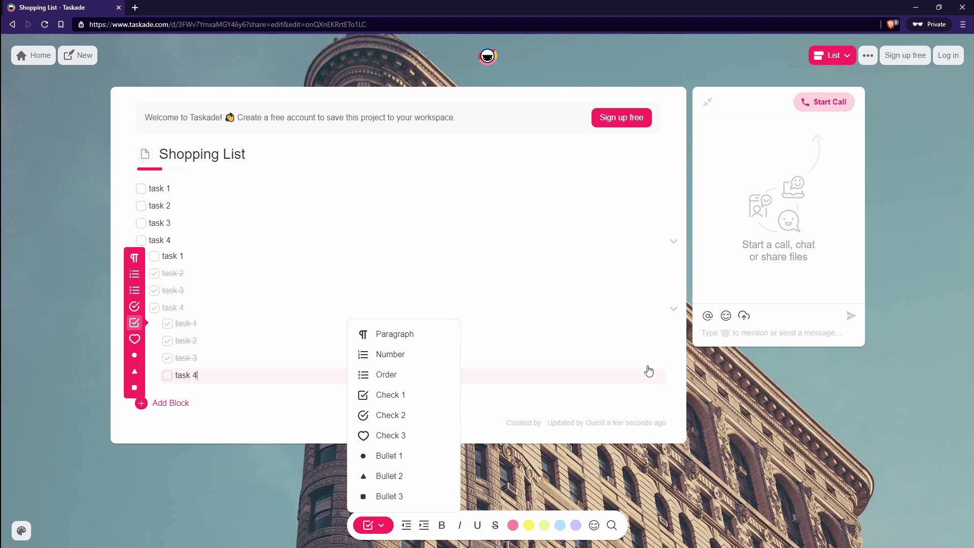
pyautogui.click(651, 311)
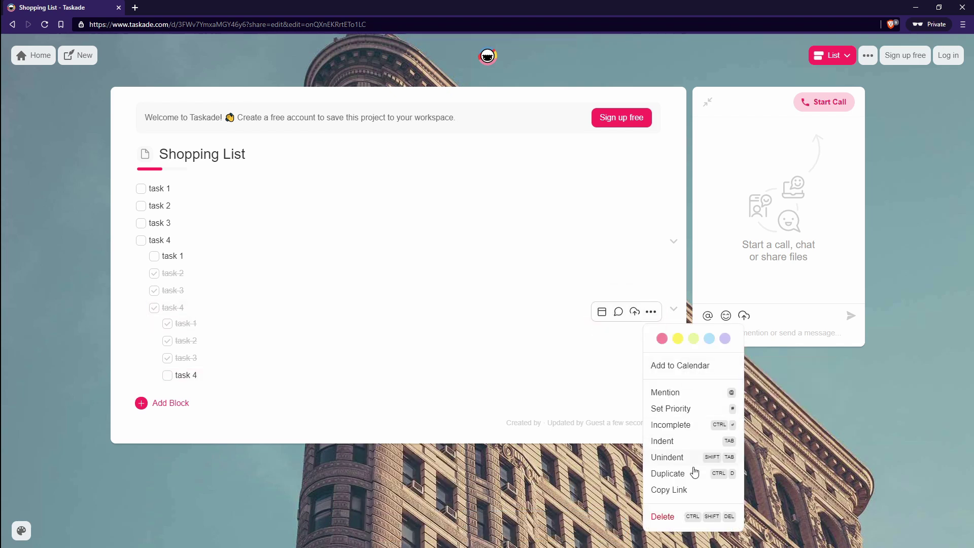
pyautogui.click(789, 478)
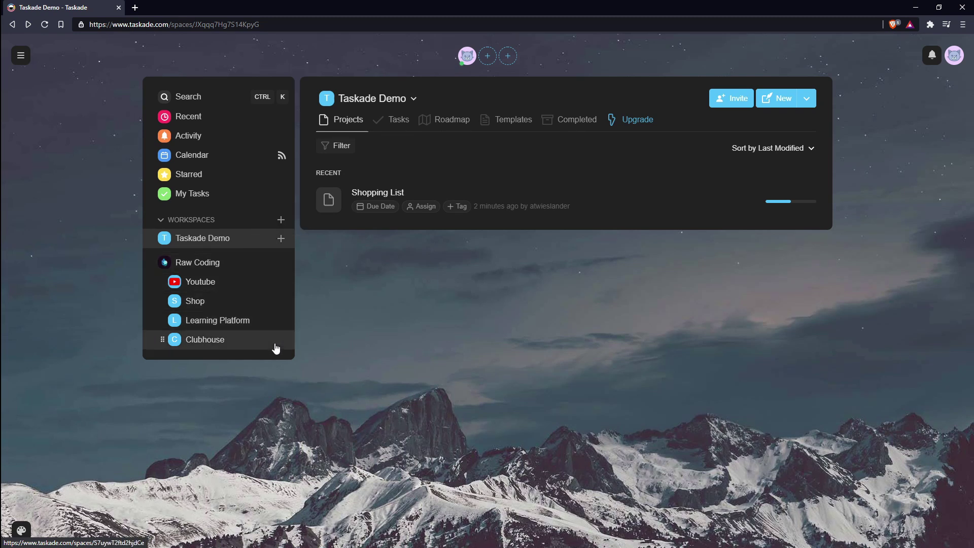
pyautogui.click(281, 238)
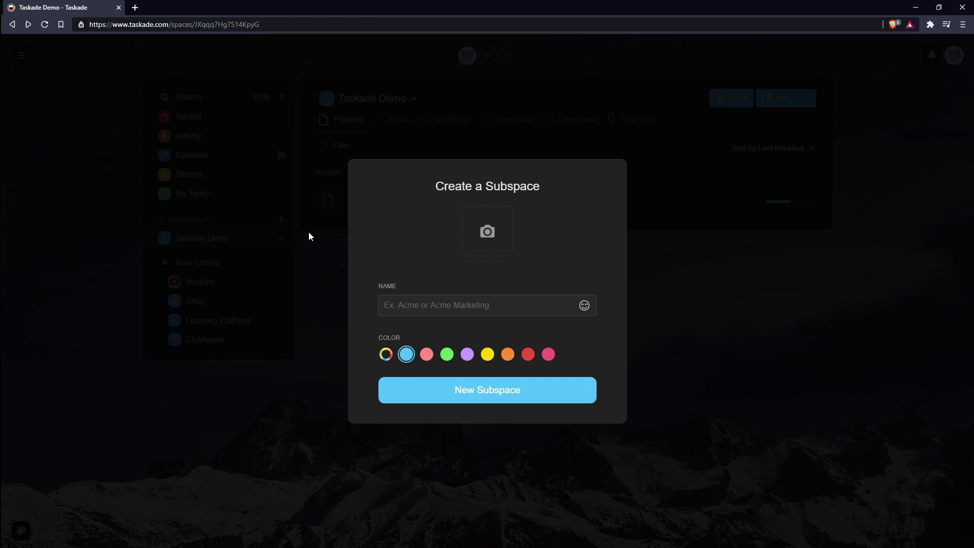
pyautogui.click(281, 223)
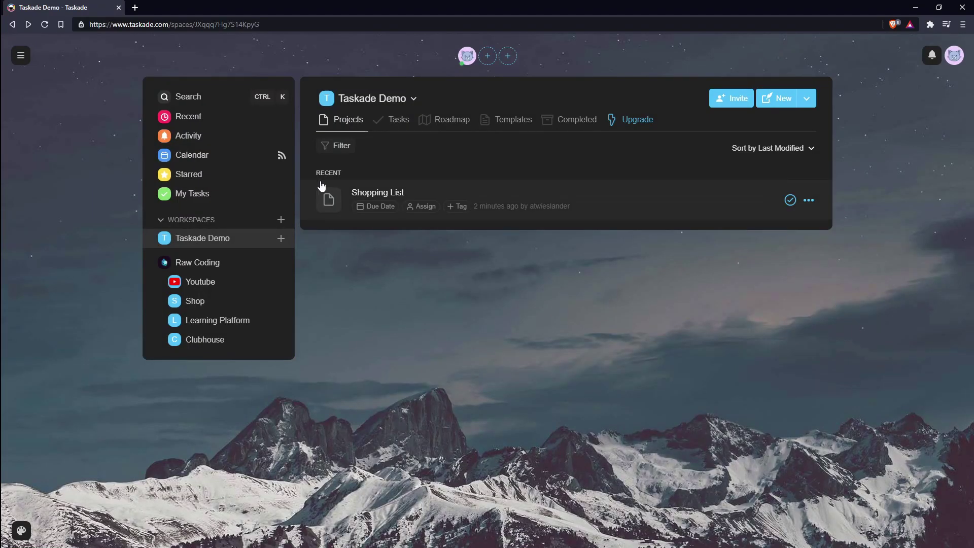
# Step: Open the Shopping List project and add an empty subtask under task 4
pyautogui.click(545, 193)
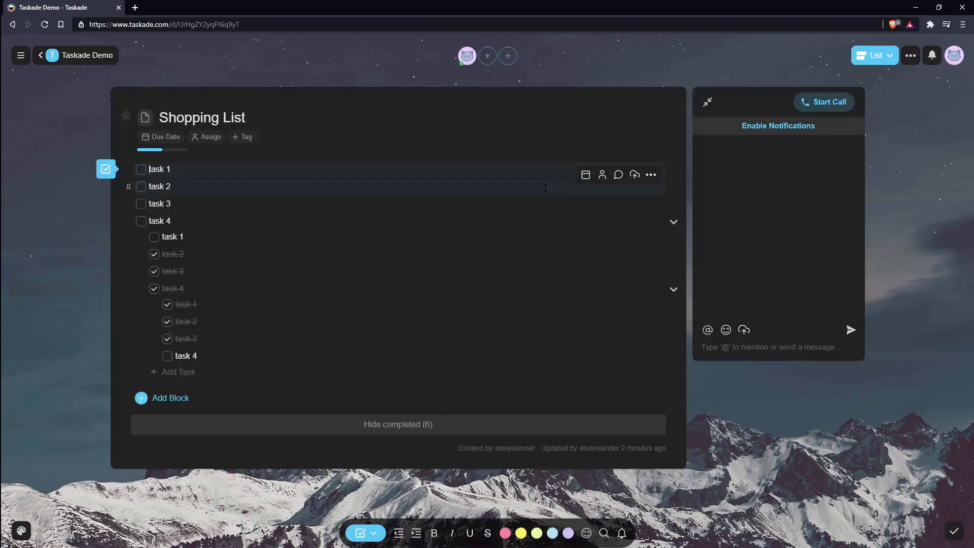
pyautogui.click(213, 220)
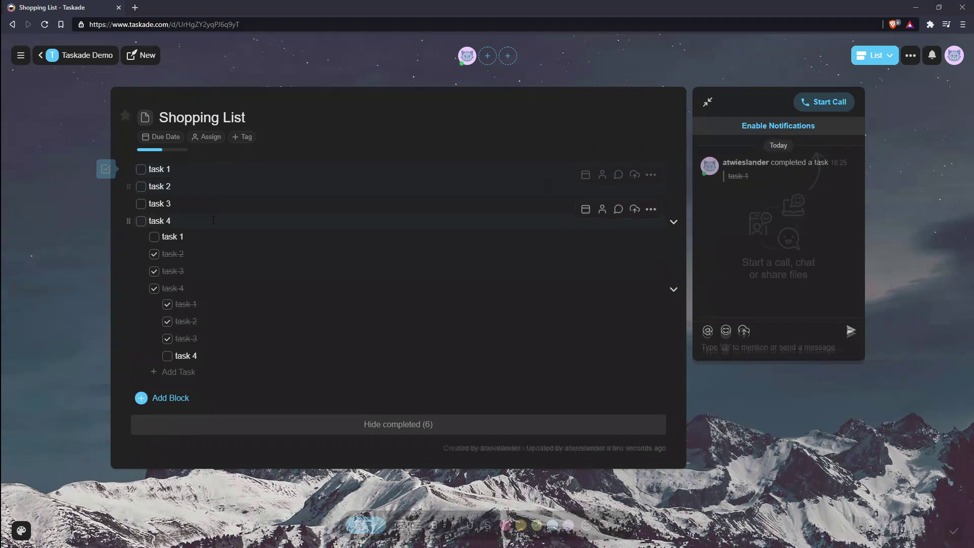
pyautogui.press('Return')
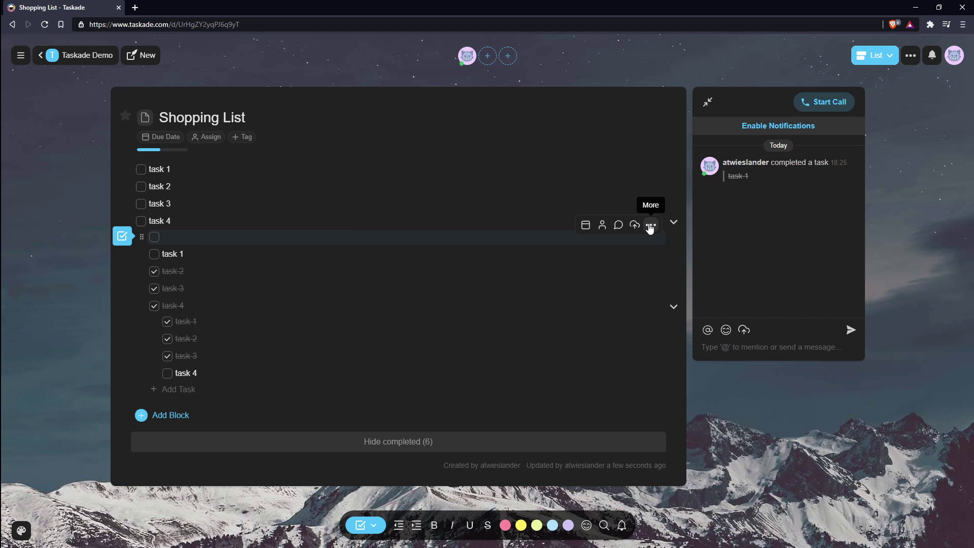
pyautogui.click(650, 226)
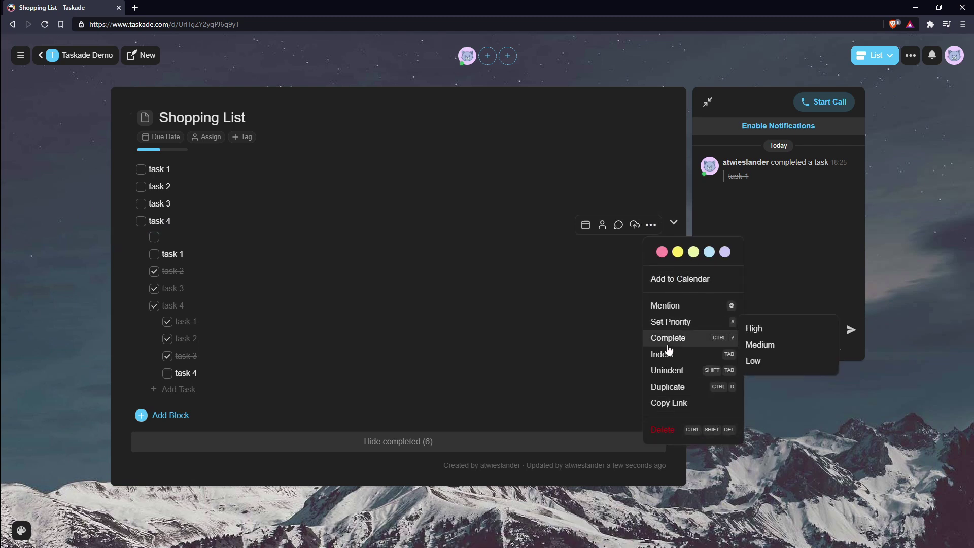
pyautogui.click(226, 239)
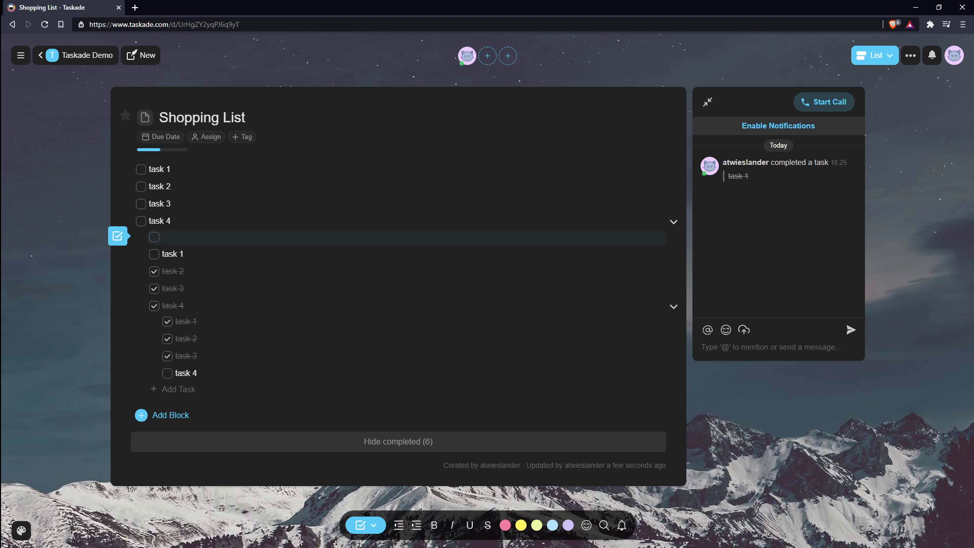
# Step: Type 'my task' into the subtask, delete it, and drag the deepest subtasks under task 3
pyautogui.moveTo(182, 233)
pyautogui.write('my task')
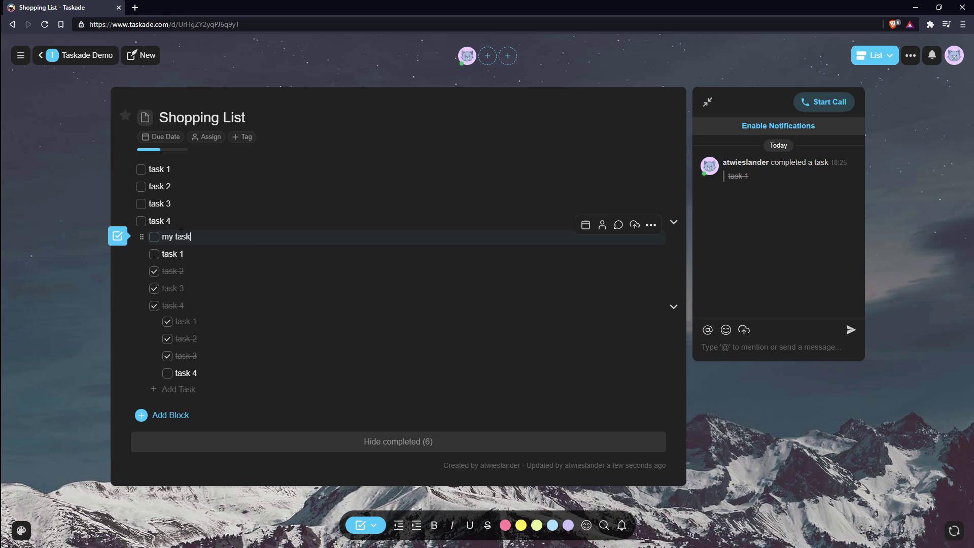
pyautogui.hotkey('ctrl', 'a')
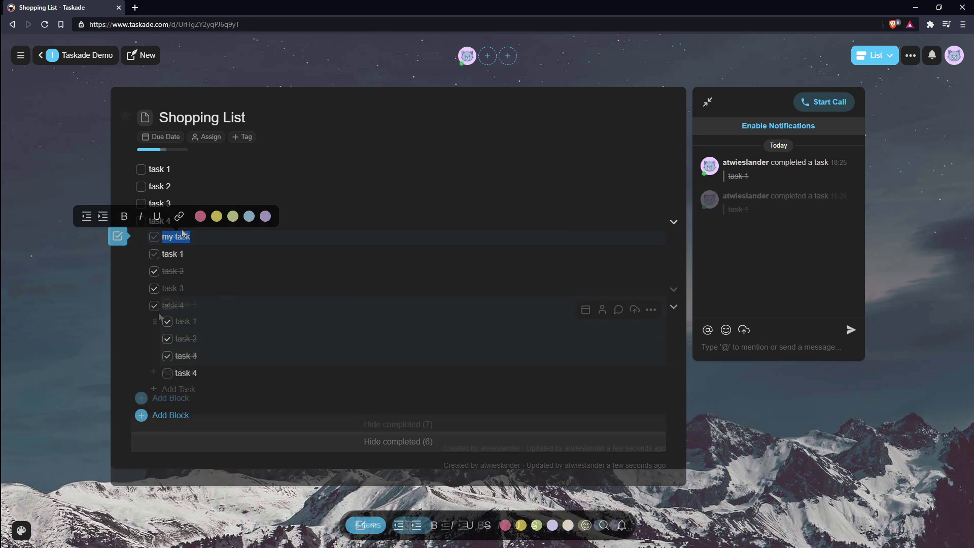
pyautogui.press('BackSpace')
pyautogui.press('BackSpace')
pyautogui.moveTo(152, 306); pyautogui.dragTo(203, 286)
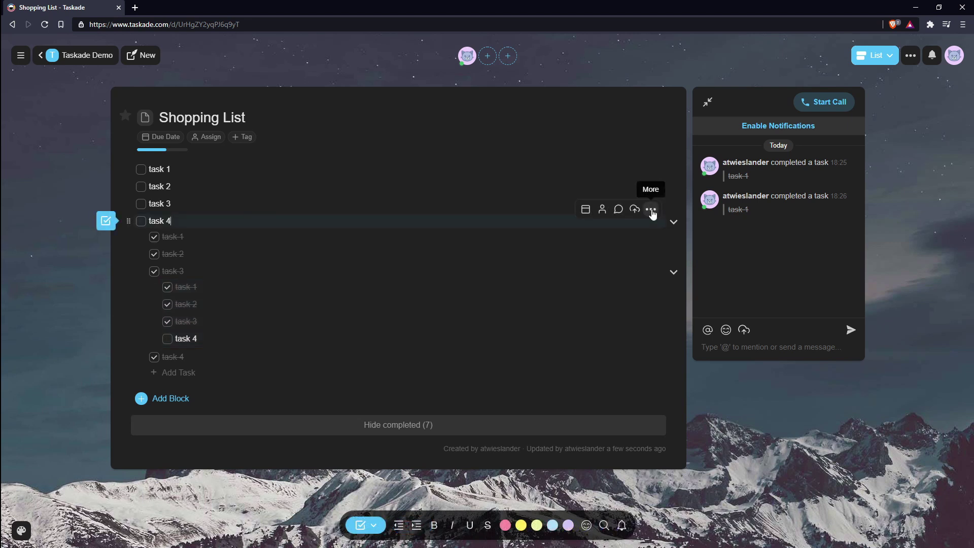
# Step: Duplicate the task 4 subtree and fold the first task 4 and the duplicate's task 3 children
pyautogui.click(650, 209)
pyautogui.click(682, 373)
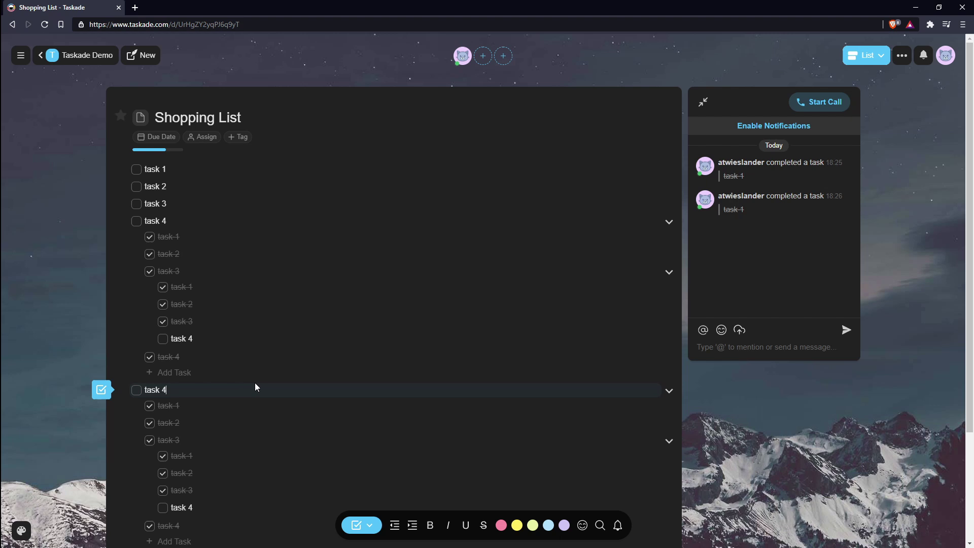
pyautogui.click(673, 222)
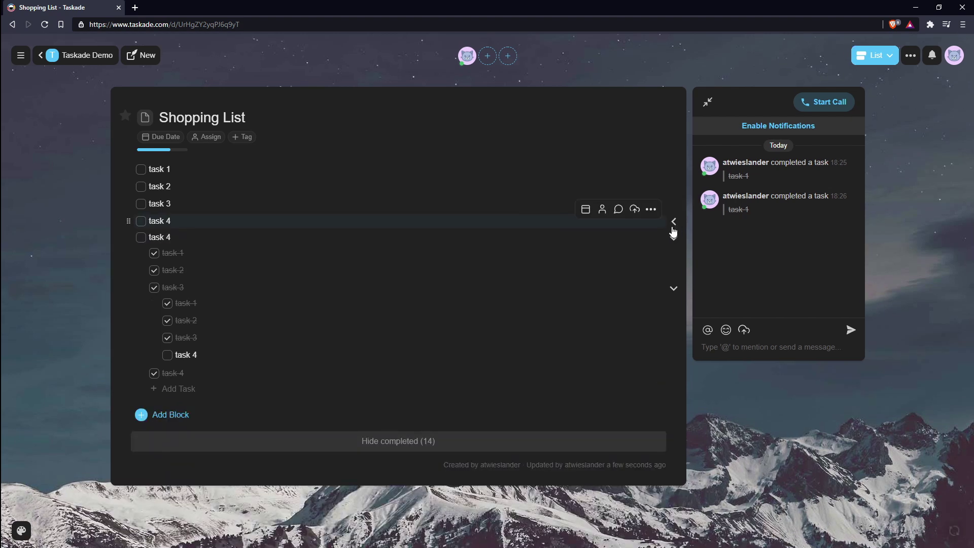
pyautogui.click(675, 292)
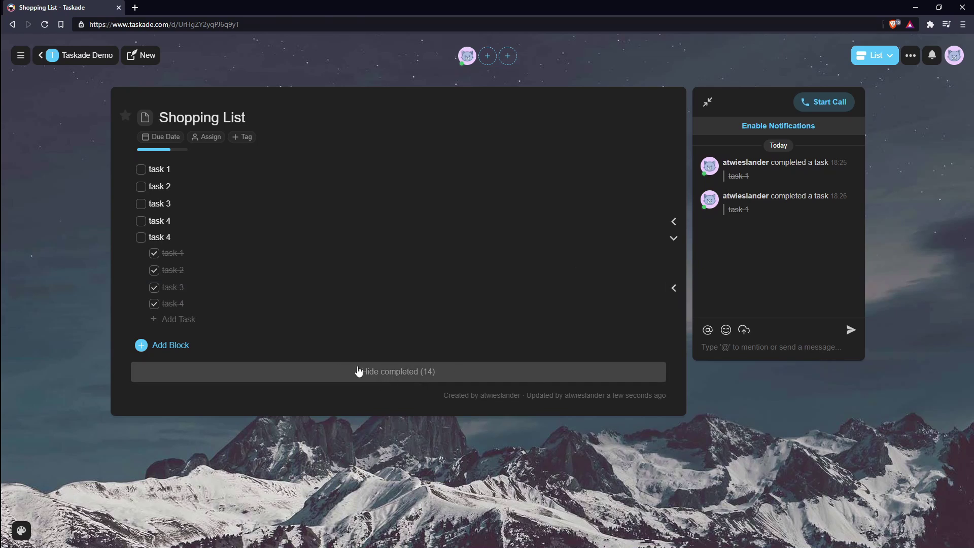
# Step: Hide completed tasks, then unfold task 3 and the first task 4 to show their subtasks
pyautogui.click(399, 372)
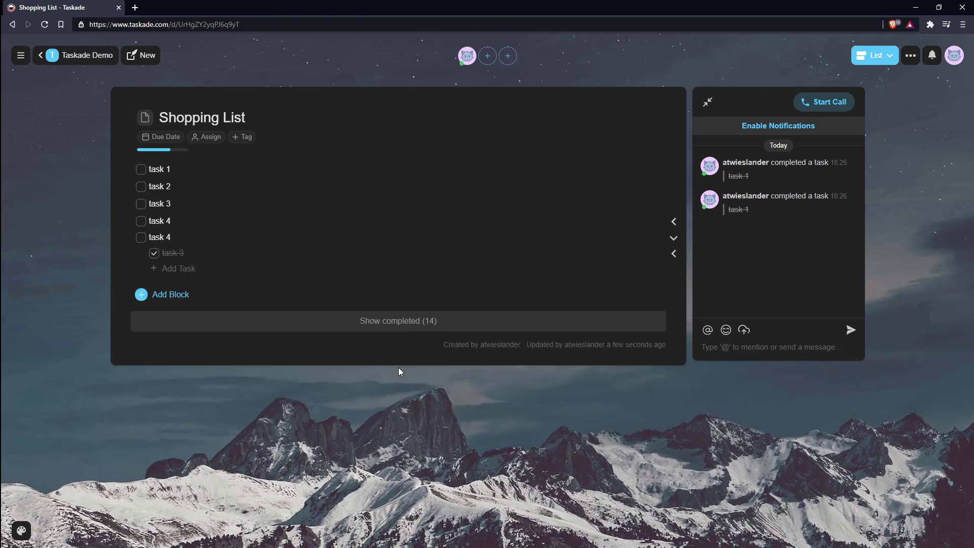
pyautogui.click(675, 255)
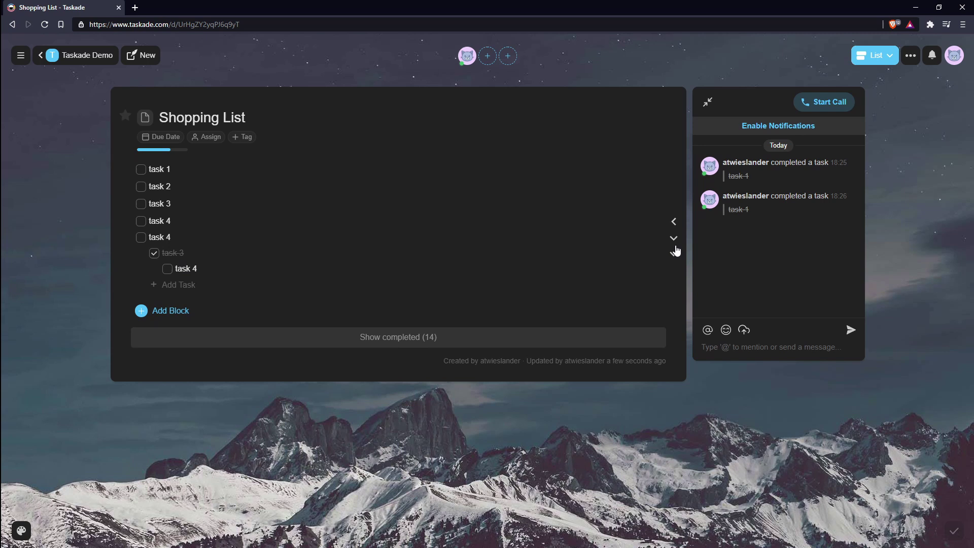
pyautogui.click(674, 222)
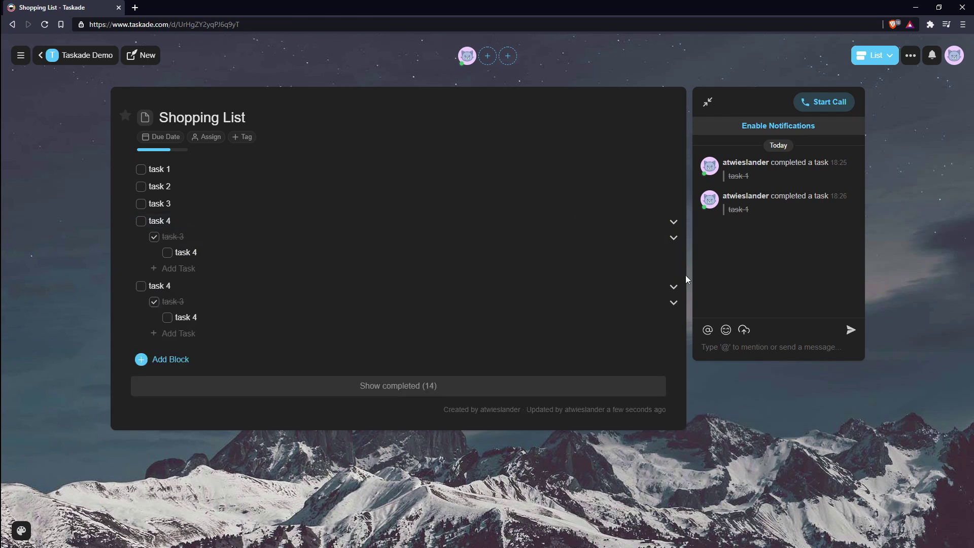
pyautogui.click(911, 55)
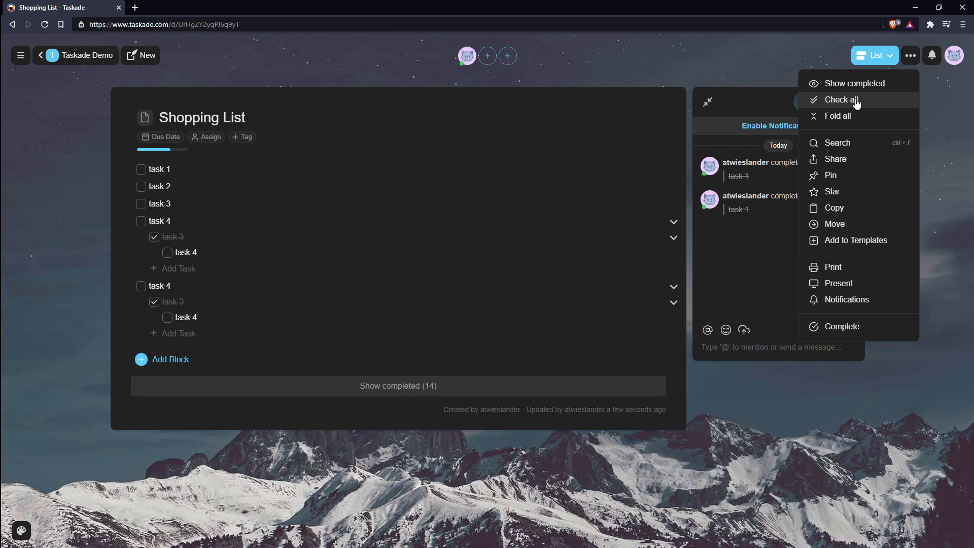
pyautogui.click(651, 209)
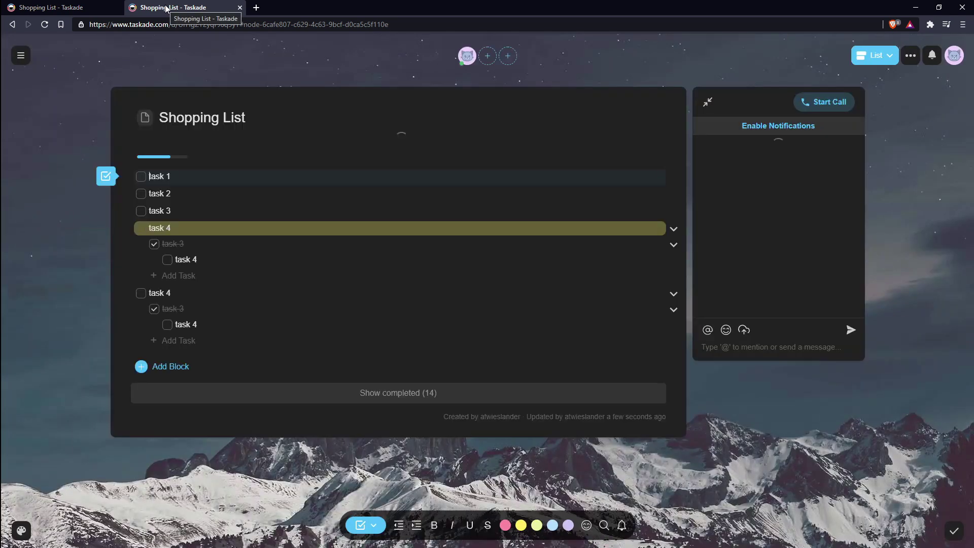
pyautogui.click(240, 7)
pyautogui.moveTo(671, 268)
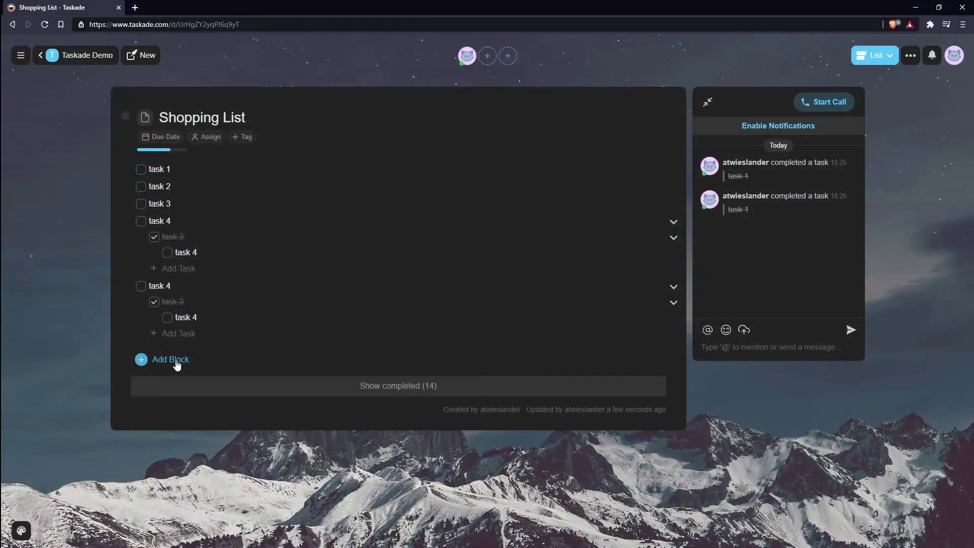
# Step: Add a Check block with a 'Title' heading and three empty tasks, then show Keyboard shortcuts
pyautogui.click(170, 359)
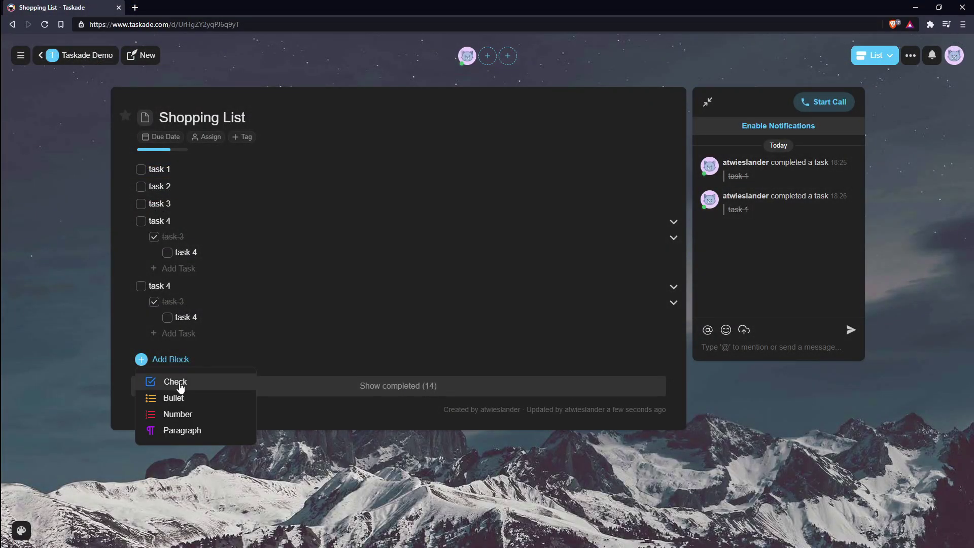
pyautogui.click(177, 380)
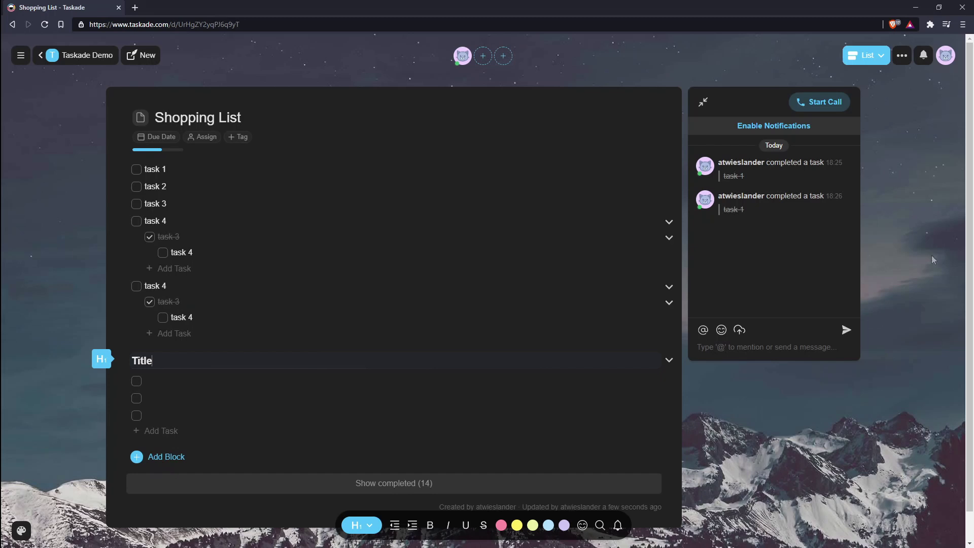
pyautogui.click(946, 55)
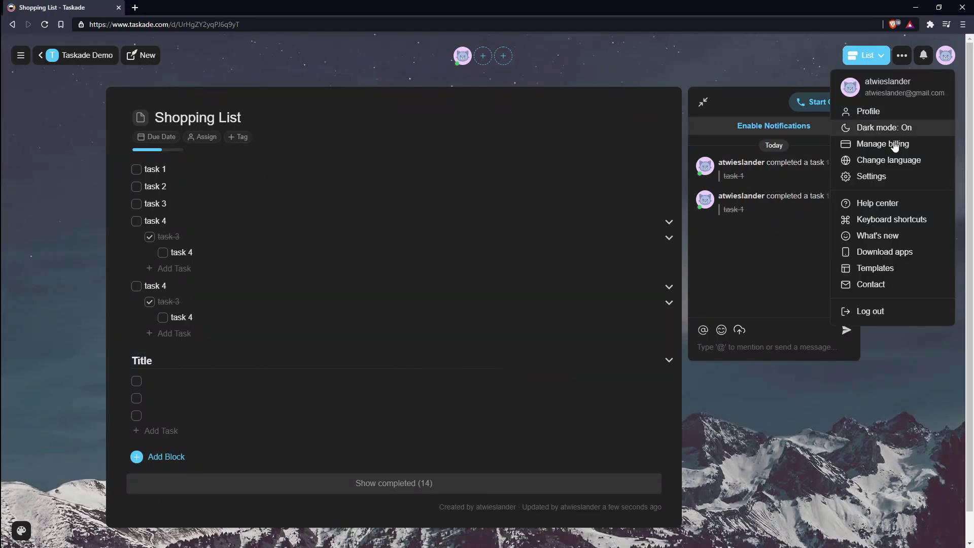
pyautogui.click(884, 220)
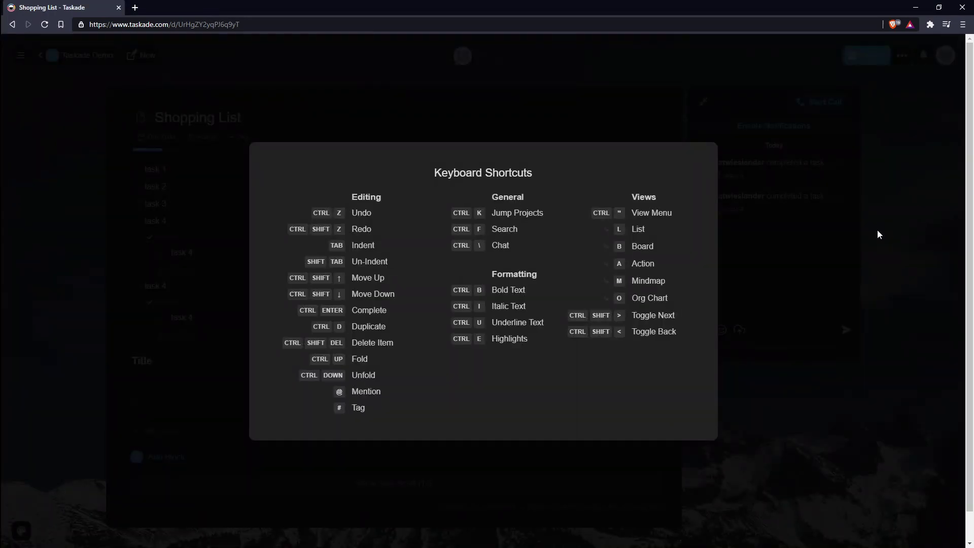
# Step: Close the shortcuts reference and filter the list by '4', 'task' and '1' in turn
pyautogui.click(894, 229)
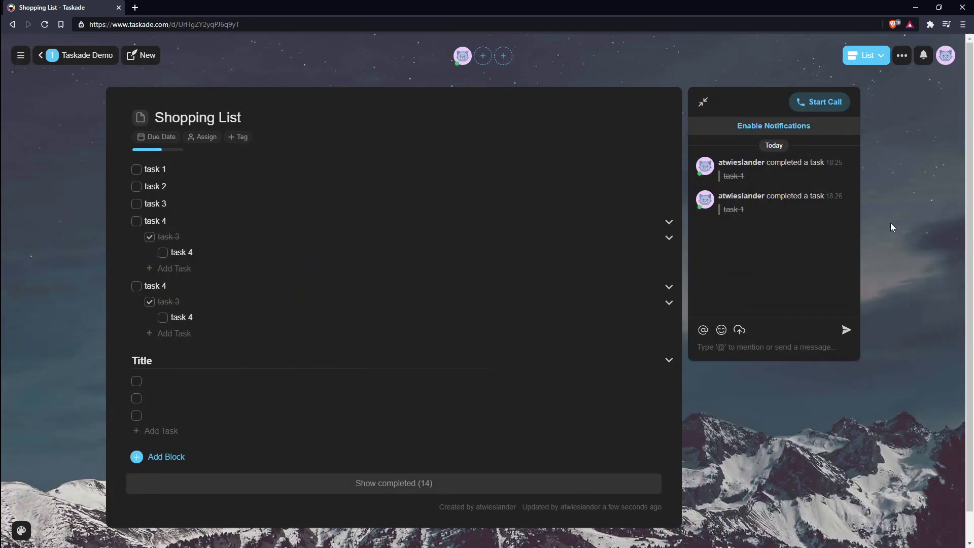
pyautogui.hotkey('ctrl', 'f')
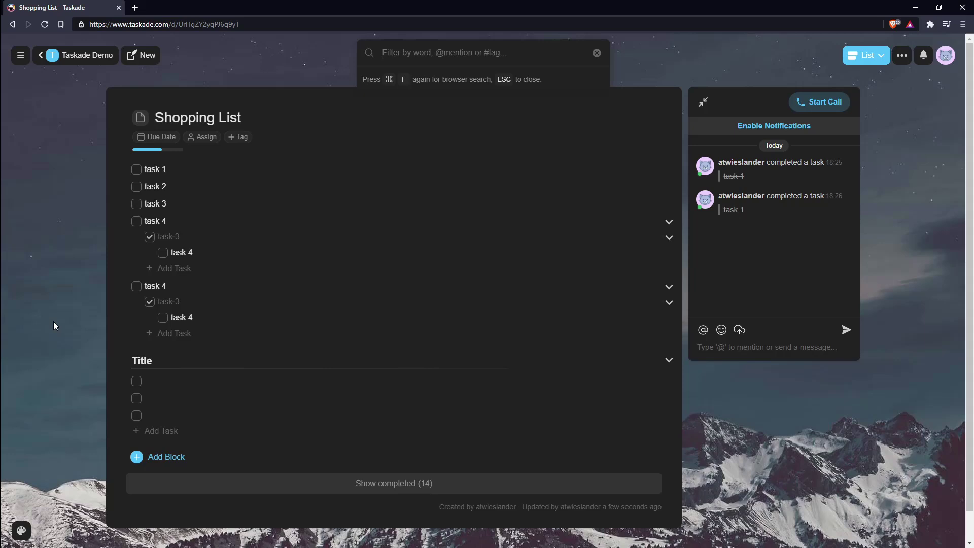
pyautogui.write('4')
pyautogui.press('BackSpace')
pyautogui.write('task')
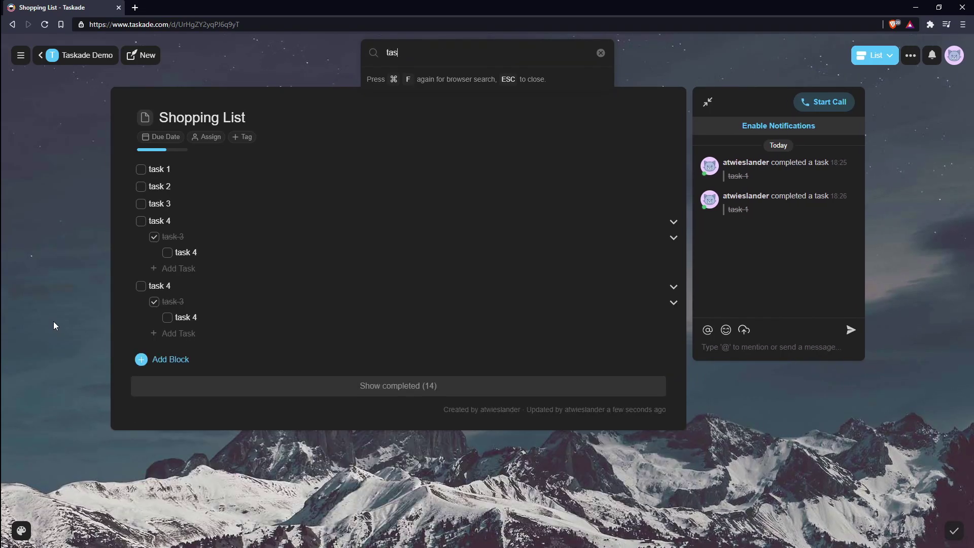
pyautogui.press('BackSpace')
pyautogui.press('BackSpace')
pyautogui.press('BackSpace')
pyautogui.press('BackSpace')
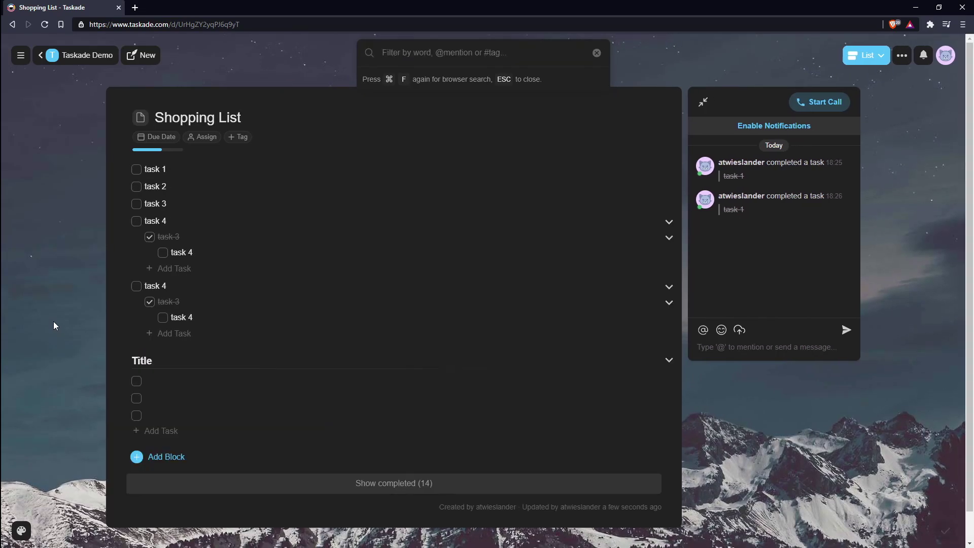
pyautogui.write('1')
pyautogui.press('BackSpace')
pyautogui.press('Escape')
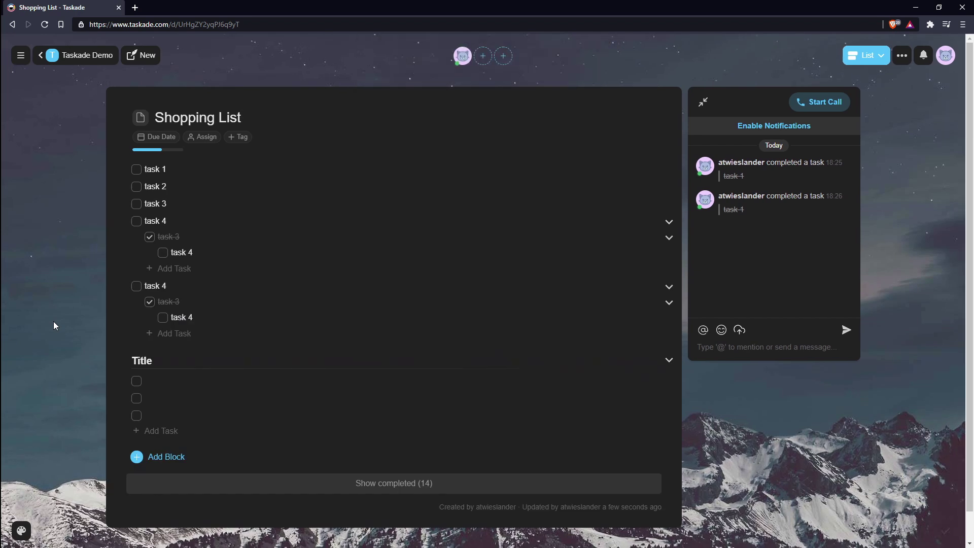
# Step: Search for 'task' once more, then clear the search to show all items
pyautogui.hotkey('ctrl', 'f')
pyautogui.write('task')
pyautogui.press('BackSpace')
pyautogui.press('BackSpace')
pyautogui.press('BackSpace')
pyautogui.press('BackSpace')
pyautogui.press('BackSpace')
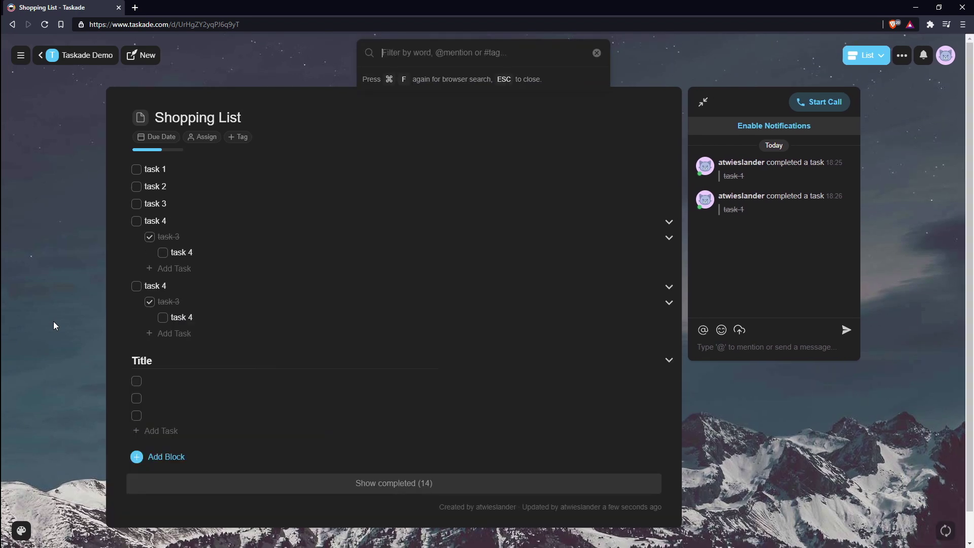
pyautogui.press('Escape')
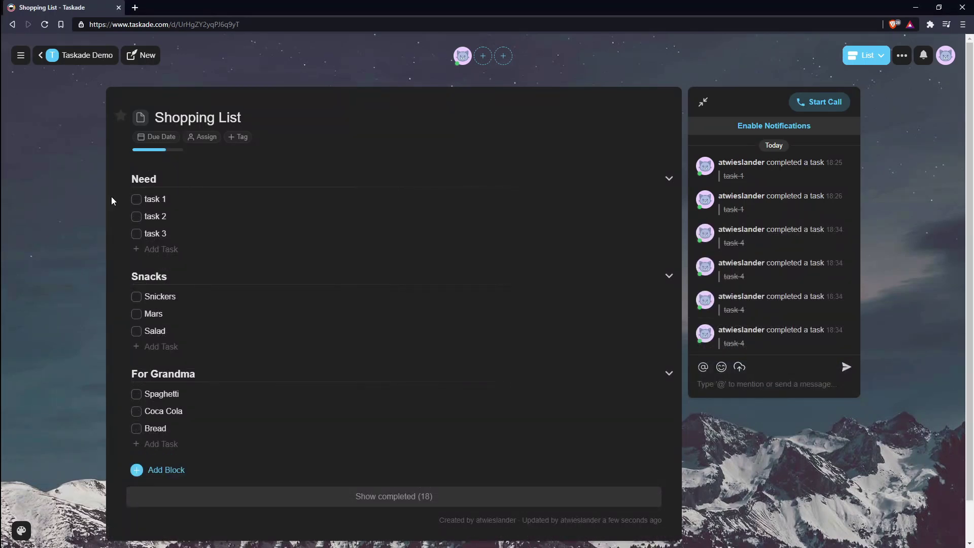
# Step: Switch to Board view and drag task 2 into Snacks and Salad into For Grandma
pyautogui.click(877, 54)
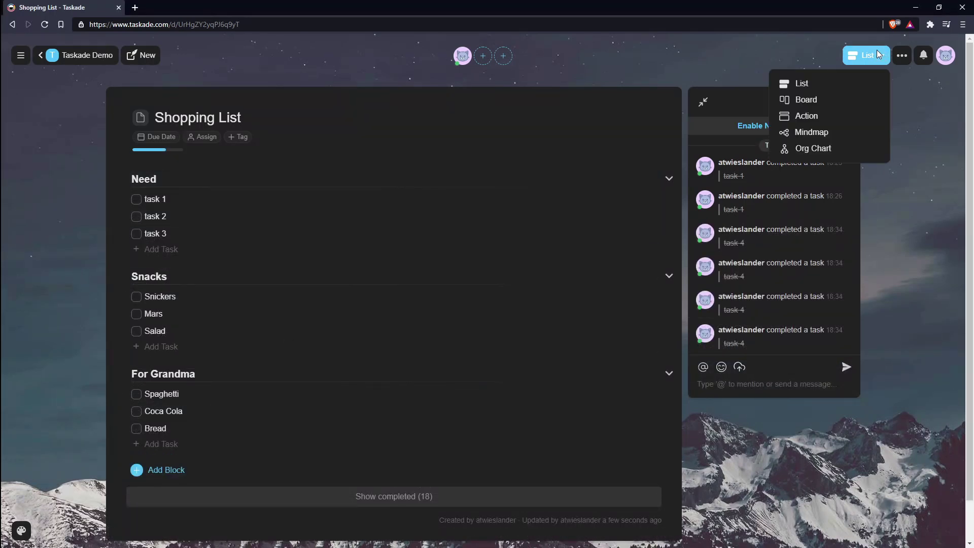
pyautogui.click(811, 100)
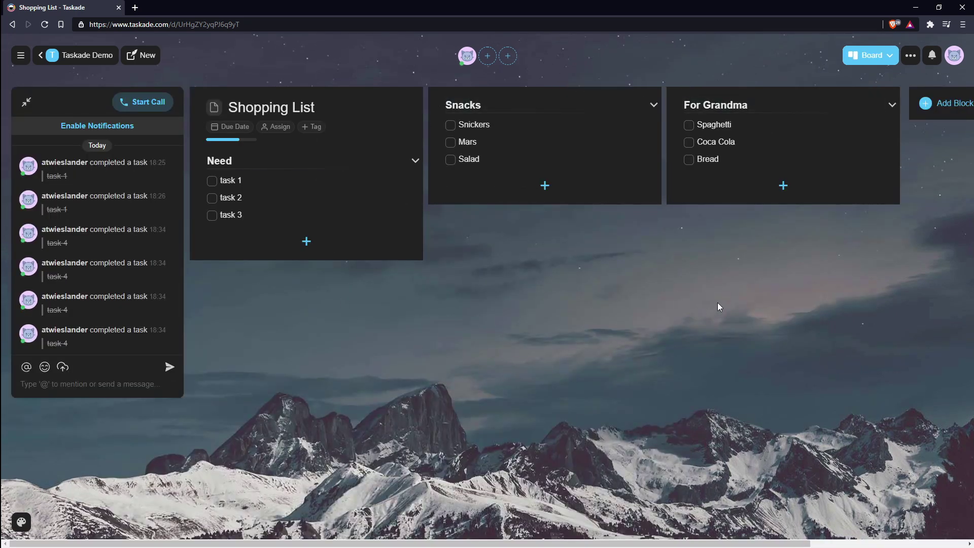
pyautogui.moveTo(538, 543)
pyautogui.mouseDown()
pyautogui.moveTo(638, 540)
pyautogui.moveTo(536, 530)
pyautogui.mouseUp()
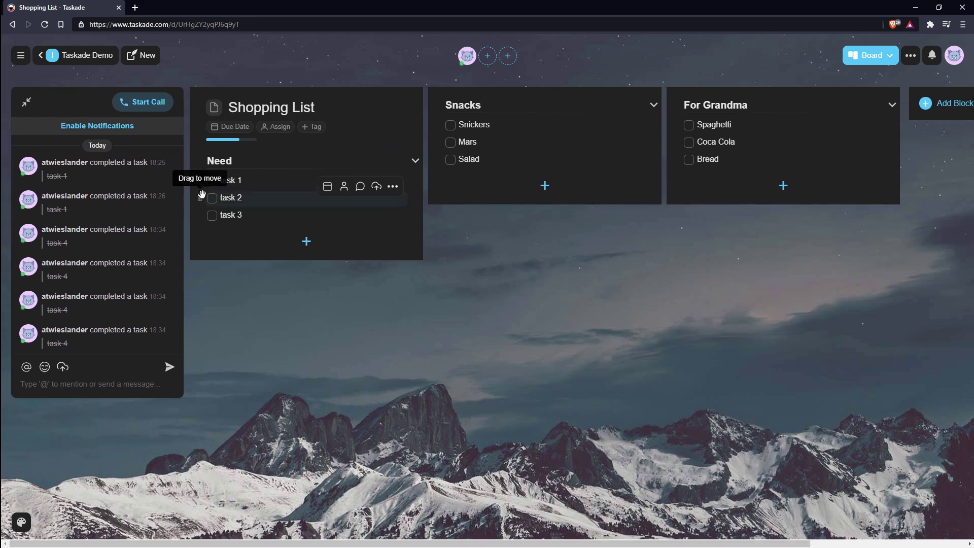
pyautogui.moveTo(200, 198); pyautogui.dragTo(452, 135)
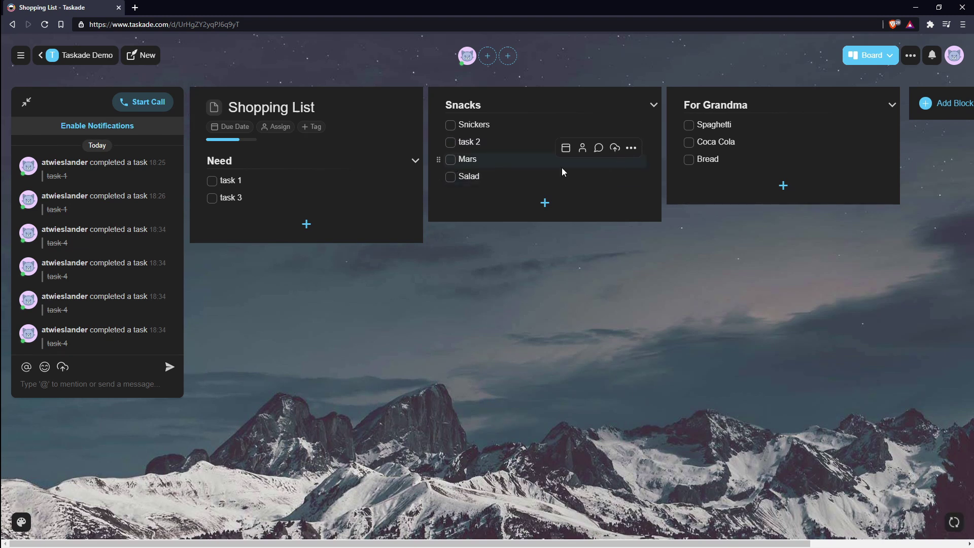
pyautogui.moveTo(437, 176); pyautogui.dragTo(693, 169)
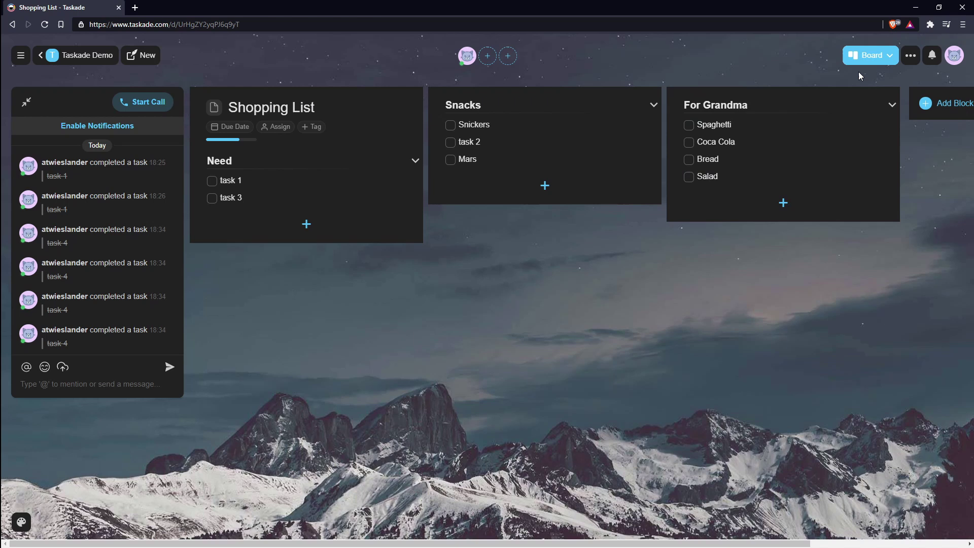
# Step: Switch the project to the Action view, then to the Mindmap view
pyautogui.click(869, 57)
pyautogui.click(824, 115)
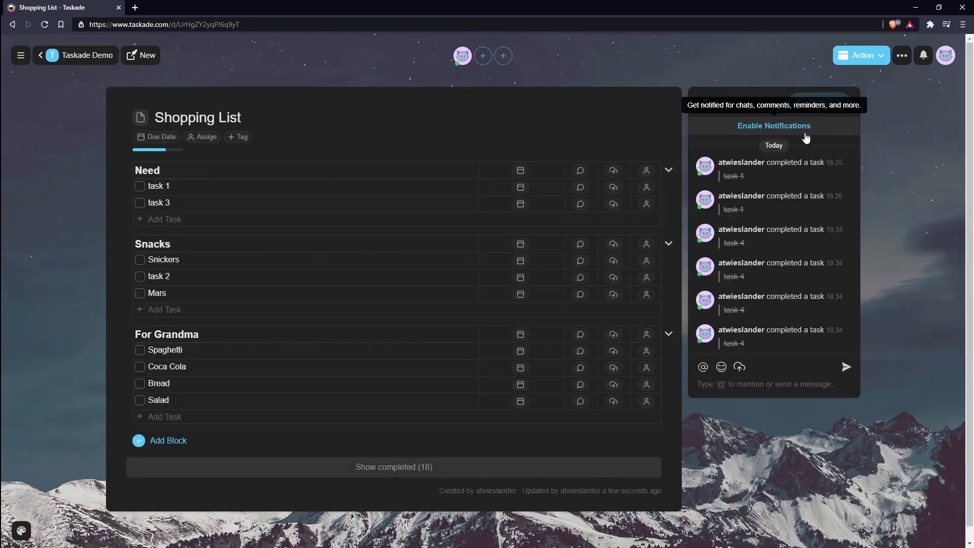
pyautogui.click(854, 62)
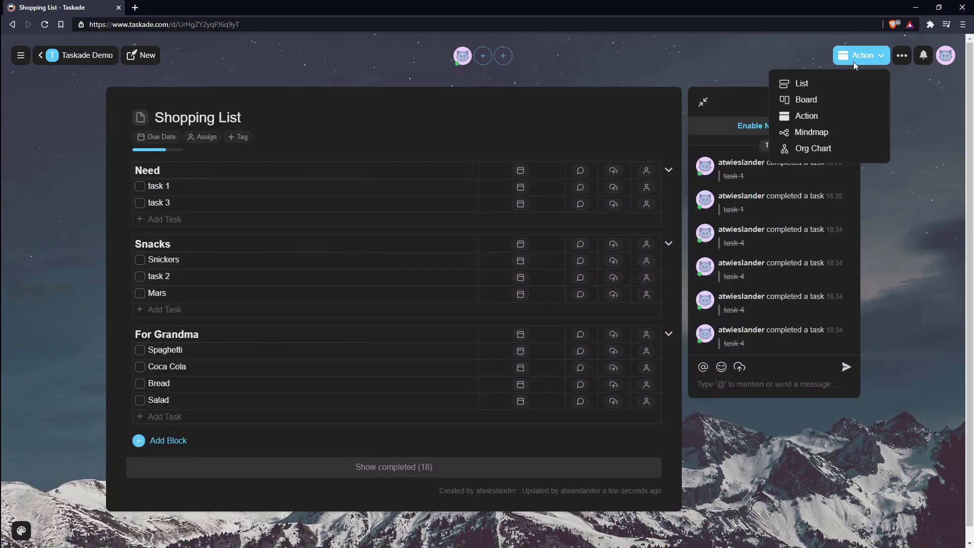
pyautogui.click(825, 131)
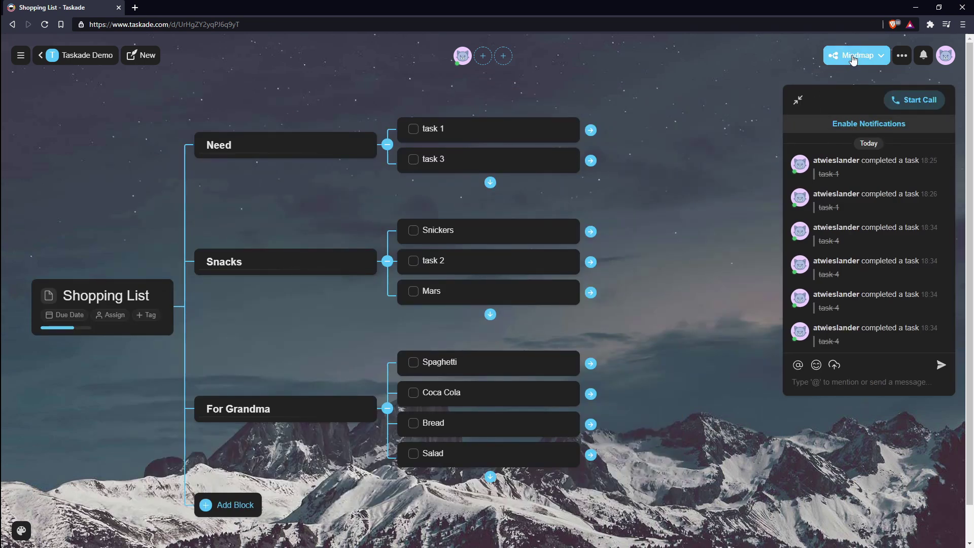
# Step: Show the project as an Org Chart with the chat panel hidden
pyautogui.click(853, 59)
pyautogui.click(804, 148)
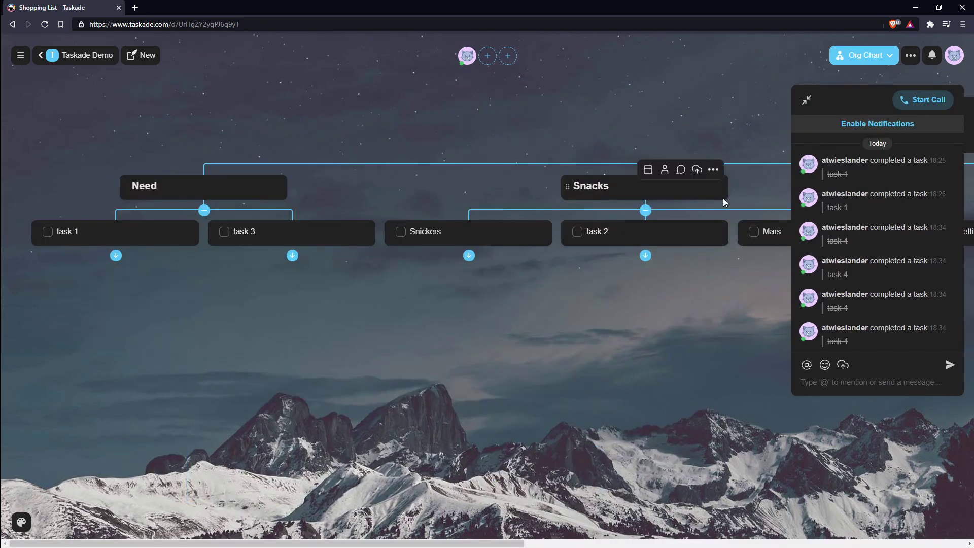
pyautogui.click(808, 102)
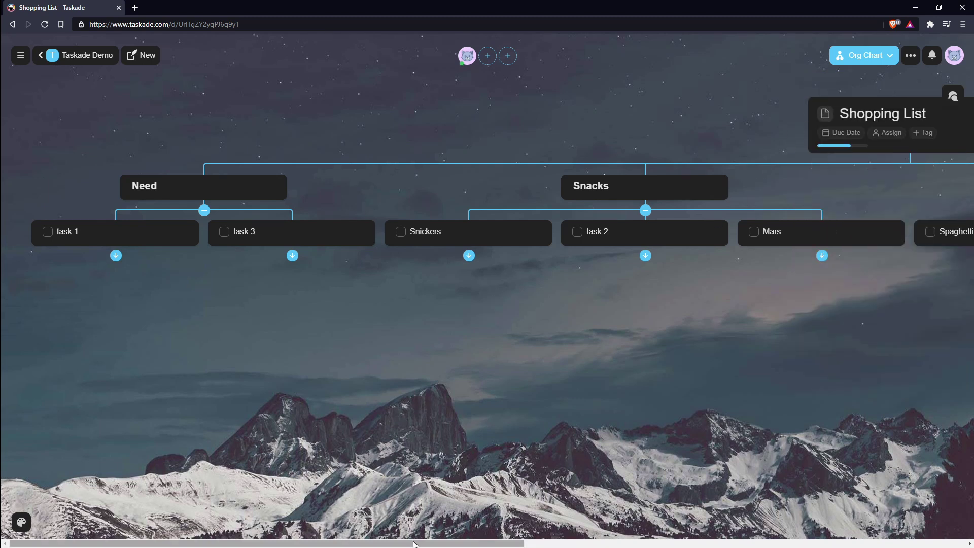
pyautogui.hscroll(15, 480, 484)
pyautogui.hscroll(-15, 897, 484)
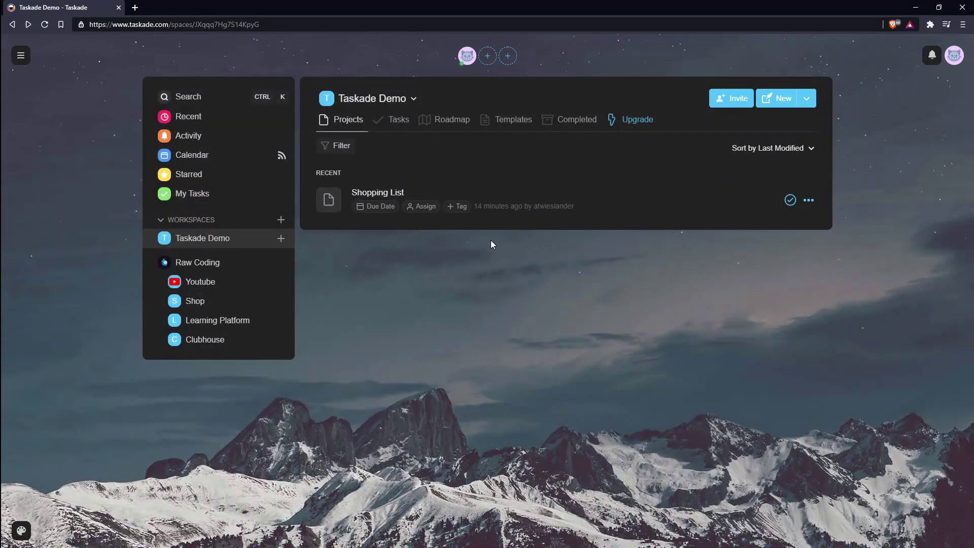
# Step: Create a tag named 'new' on the Shopping List project
pyautogui.click(457, 207)
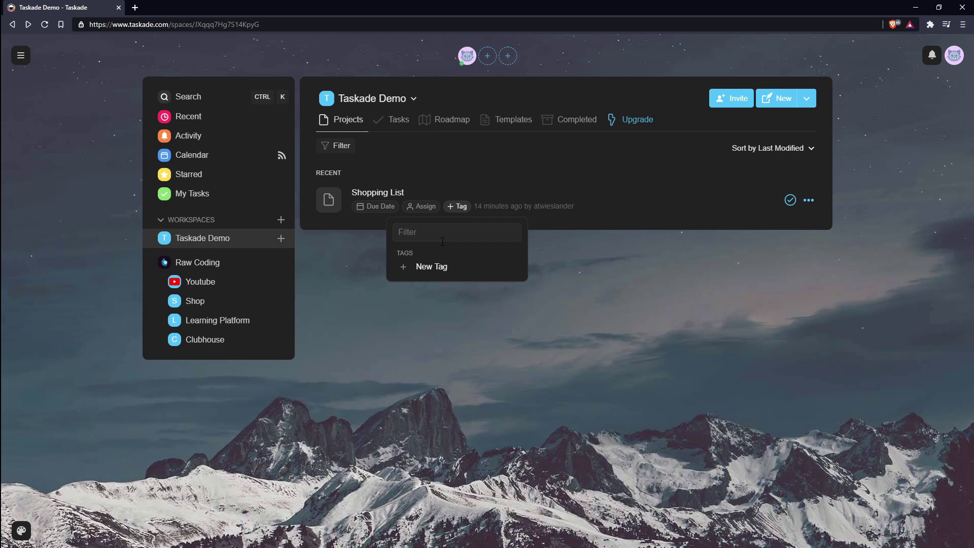
pyautogui.click(437, 267)
pyautogui.write('new')
pyautogui.click(488, 353)
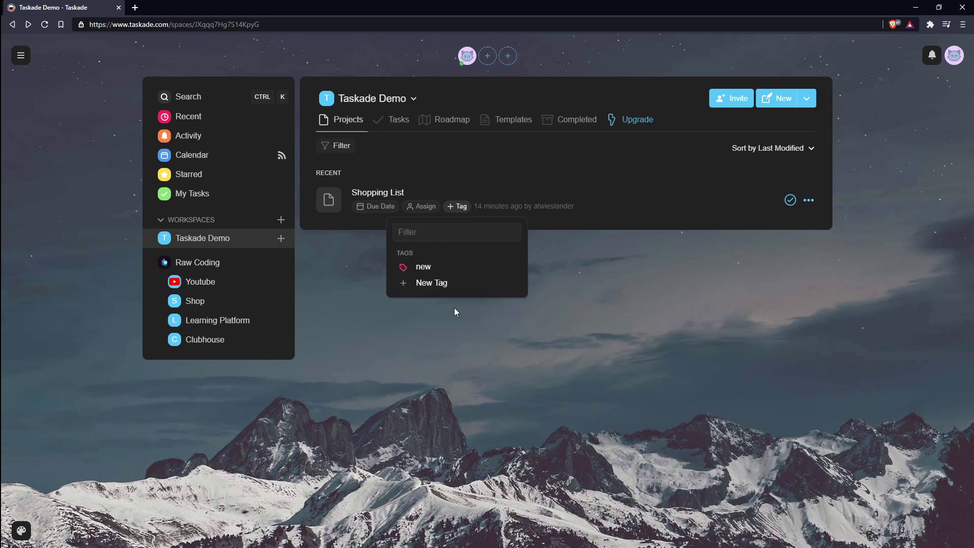
pyautogui.click(428, 270)
pyautogui.click(510, 350)
# Step: Check the project Filter options, then bring up the Shopping List project's actions menu
pyautogui.click(347, 149)
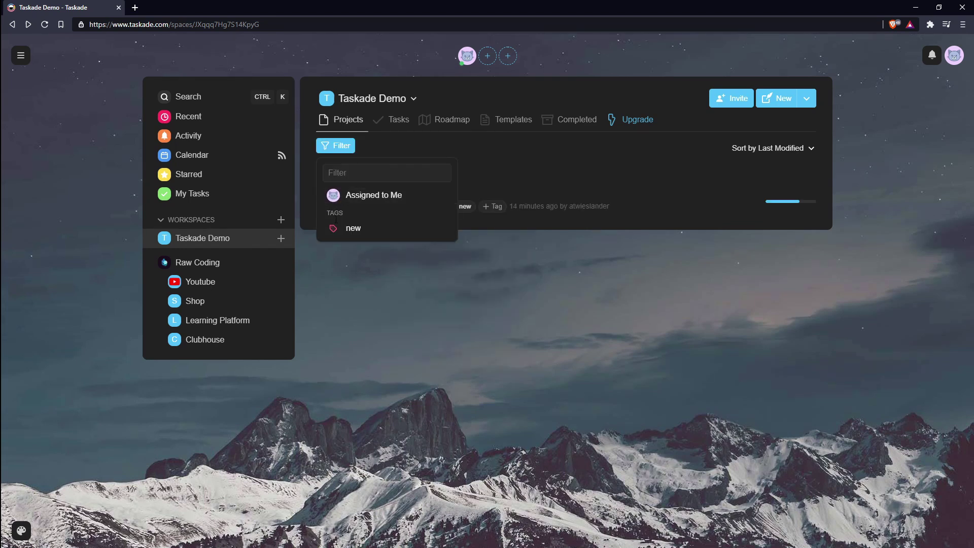
pyautogui.click(397, 258)
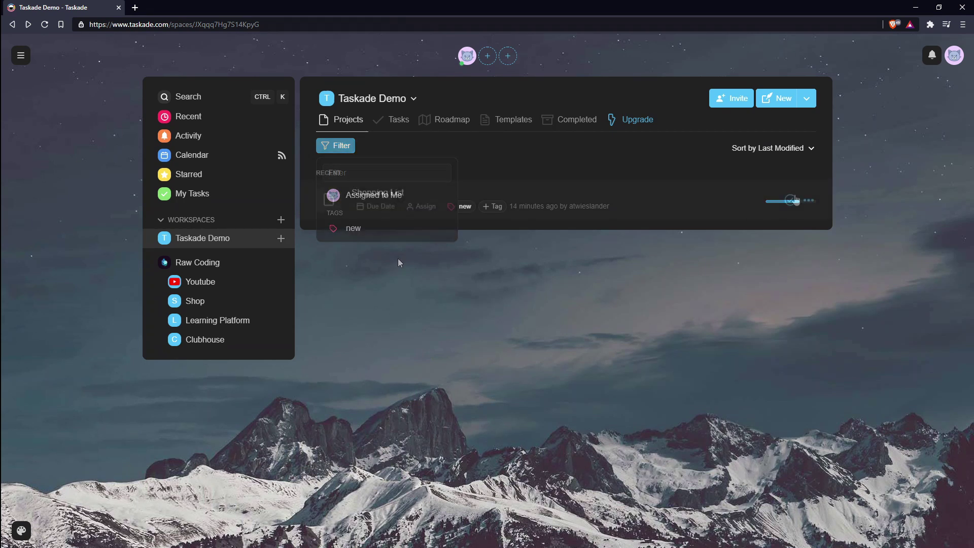
pyautogui.click(809, 201)
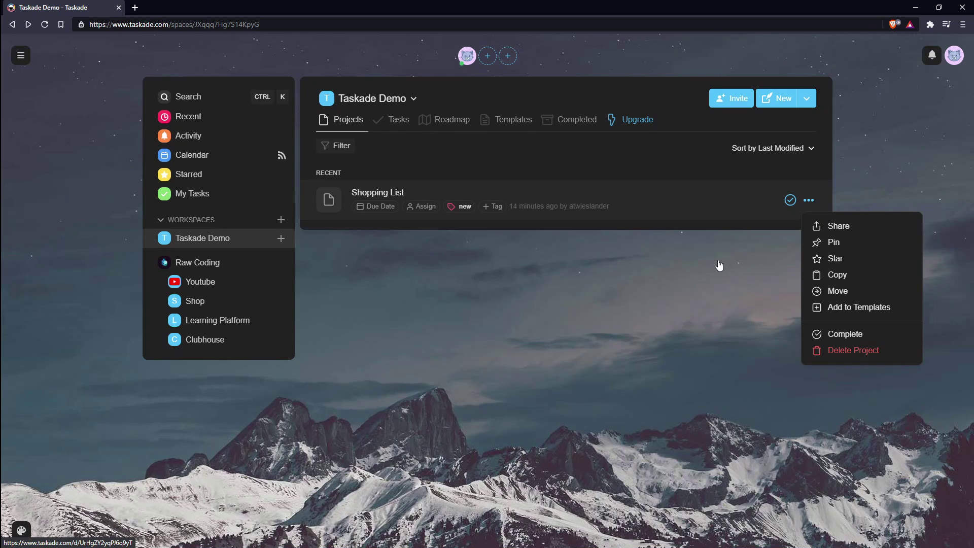
# Step: Quick-search recent projects for 'Testing', then 'task 4', and open Shopping List
pyautogui.click(830, 290)
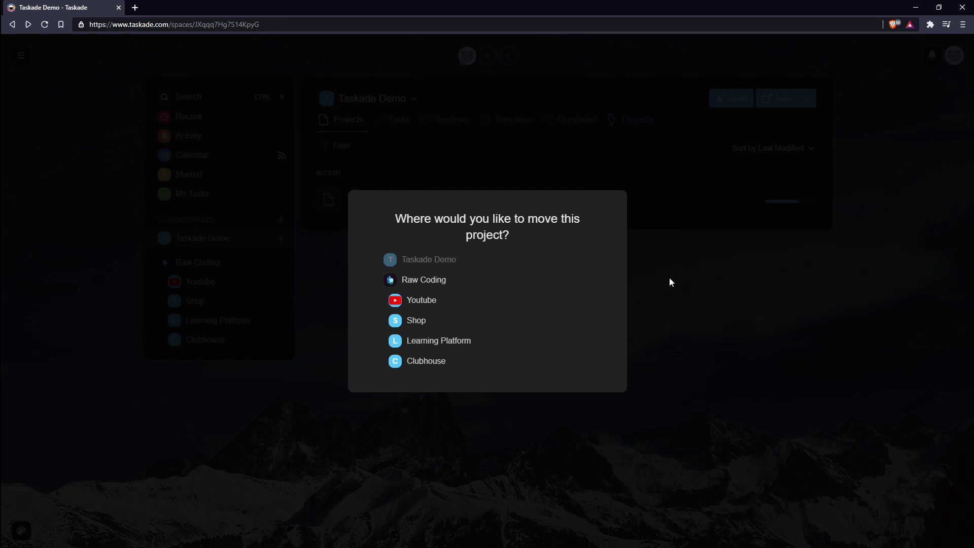
pyautogui.hotkey('ctrl', 'k')
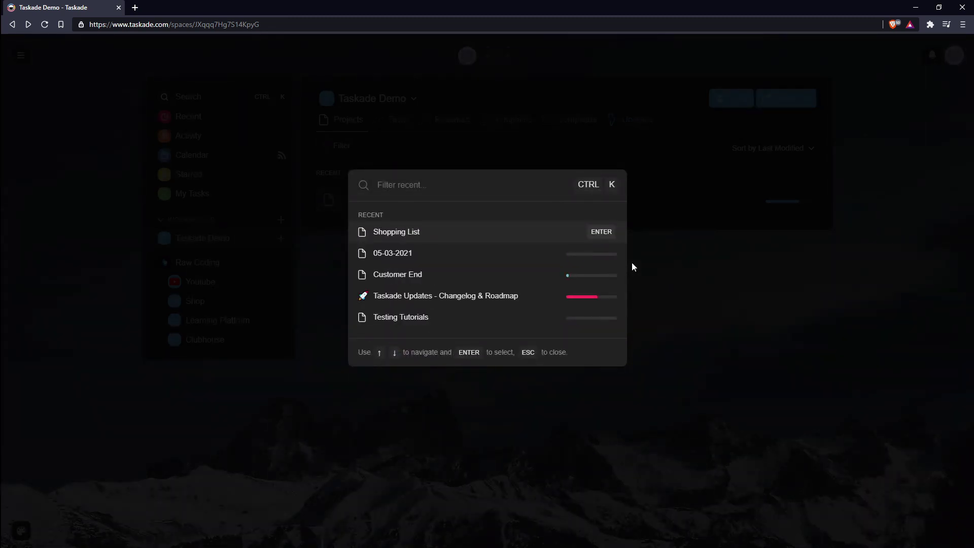
pyautogui.write('Testing')
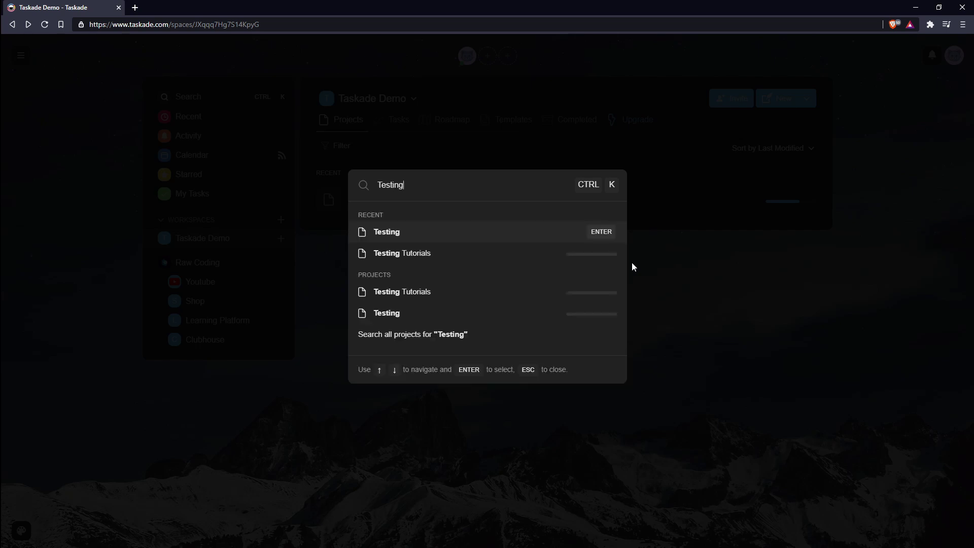
pyautogui.hotkey('ctrl', 'a')
pyautogui.press('BackSpace')
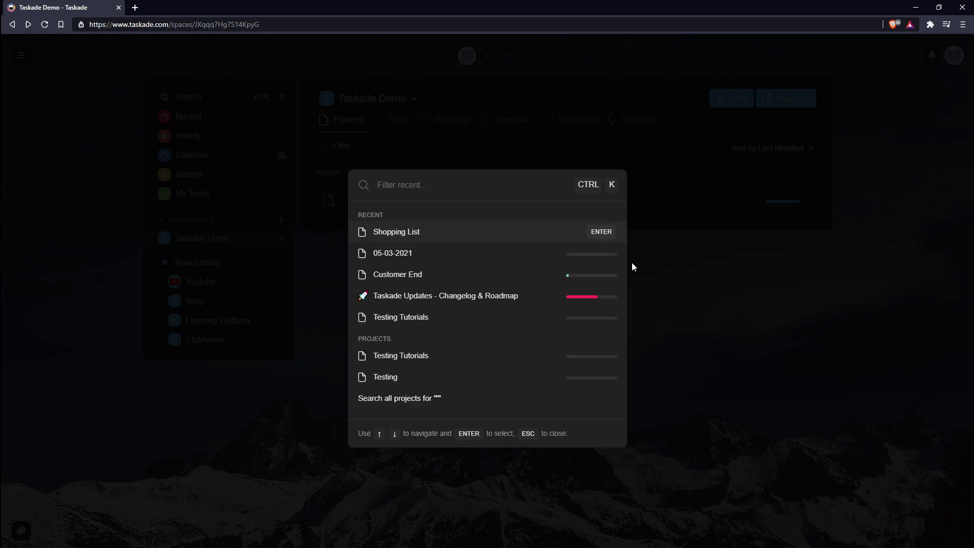
pyautogui.write('task 1')
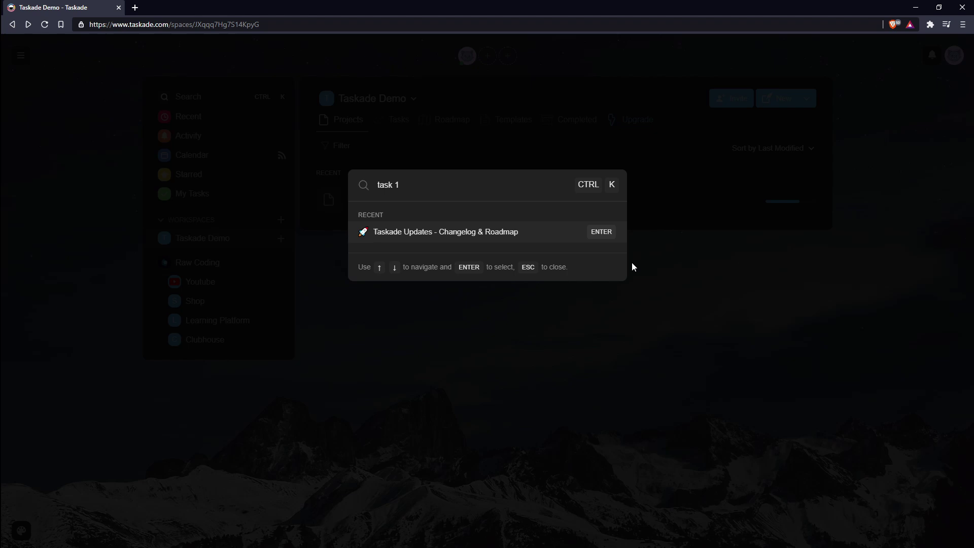
pyautogui.press('BackSpace')
pyautogui.write('4')
pyautogui.press('Return')
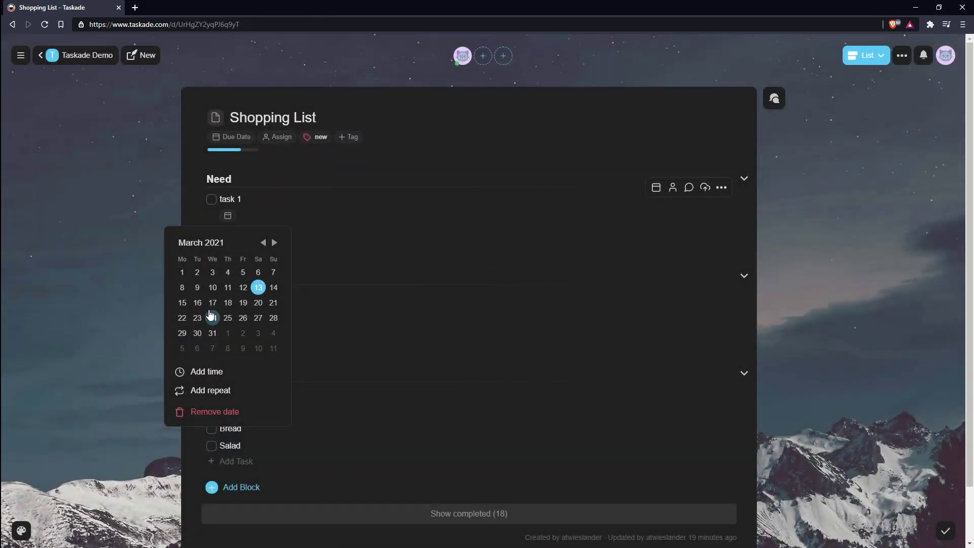
# Step: Give task 1 a due date of March 17 at 15:00
pyautogui.click(213, 303)
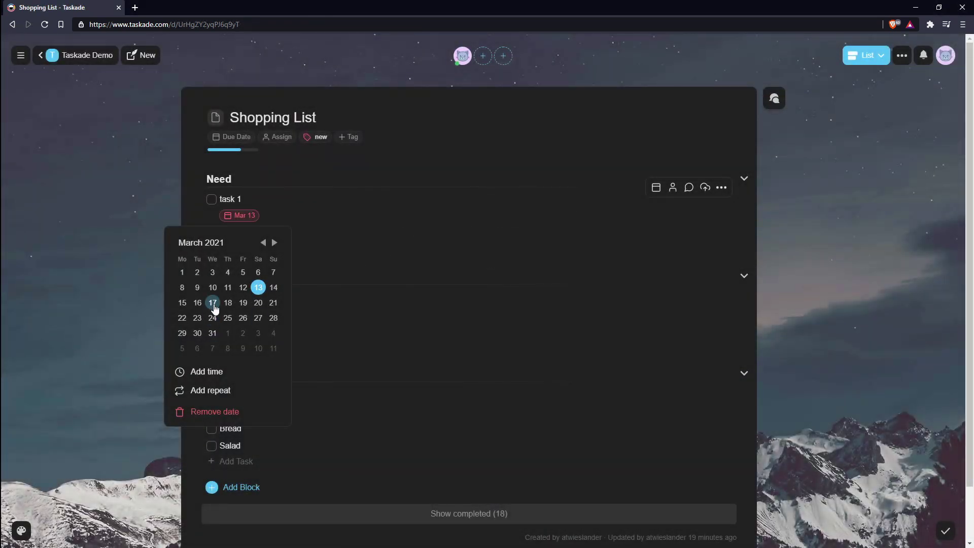
pyautogui.click(208, 372)
pyautogui.write('15')
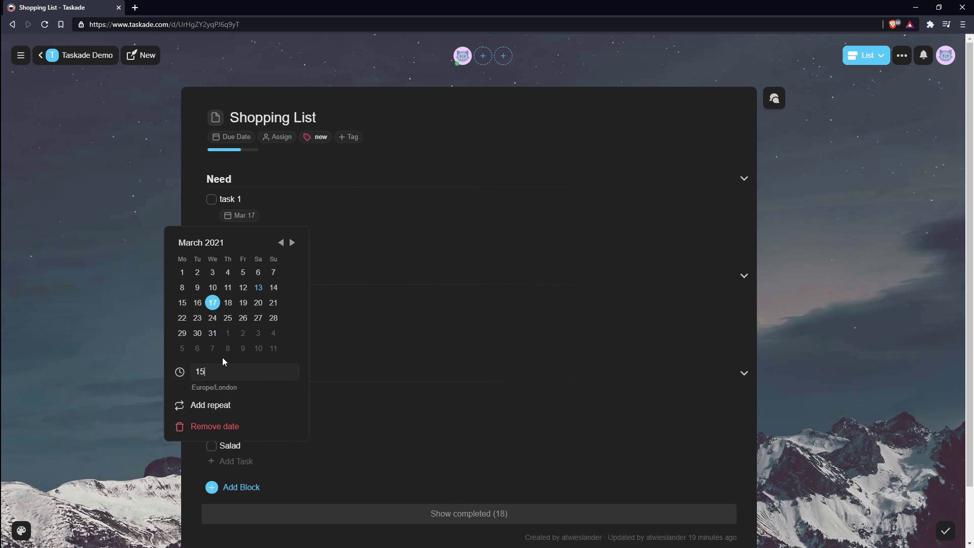
pyautogui.write(':00')
pyautogui.click(427, 242)
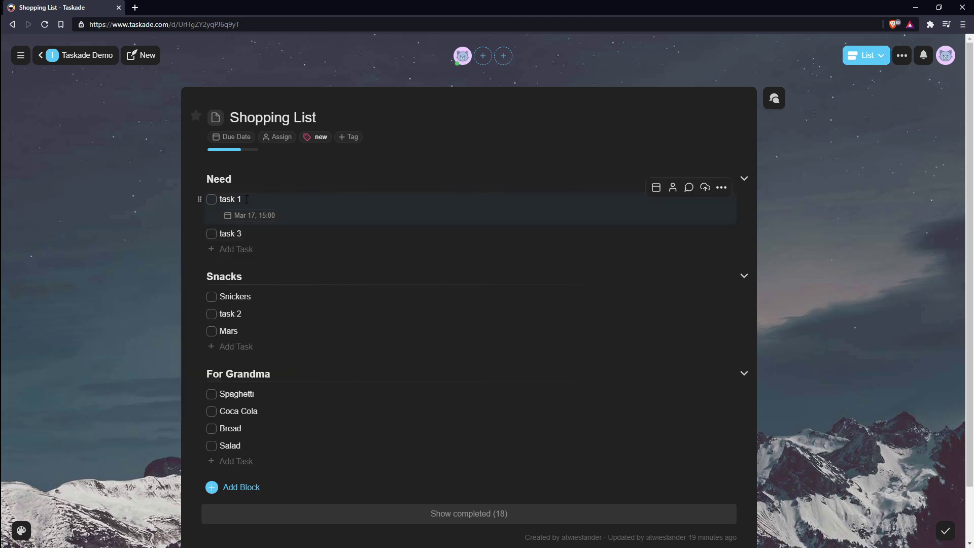
# Step: Set the whole project's due date range to Mar 12 – Mar 19
pyautogui.click(231, 136)
pyautogui.click(247, 208)
pyautogui.click(247, 223)
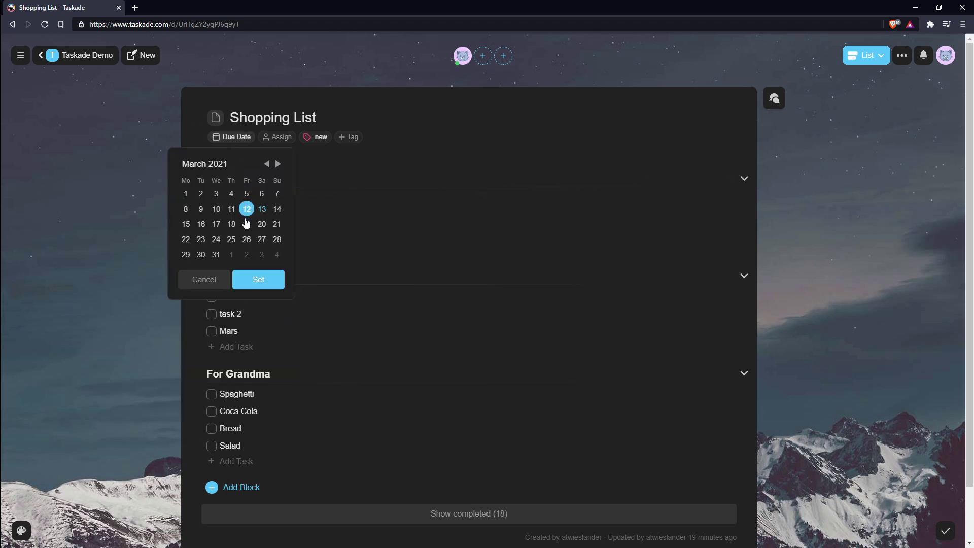
pyautogui.click(256, 282)
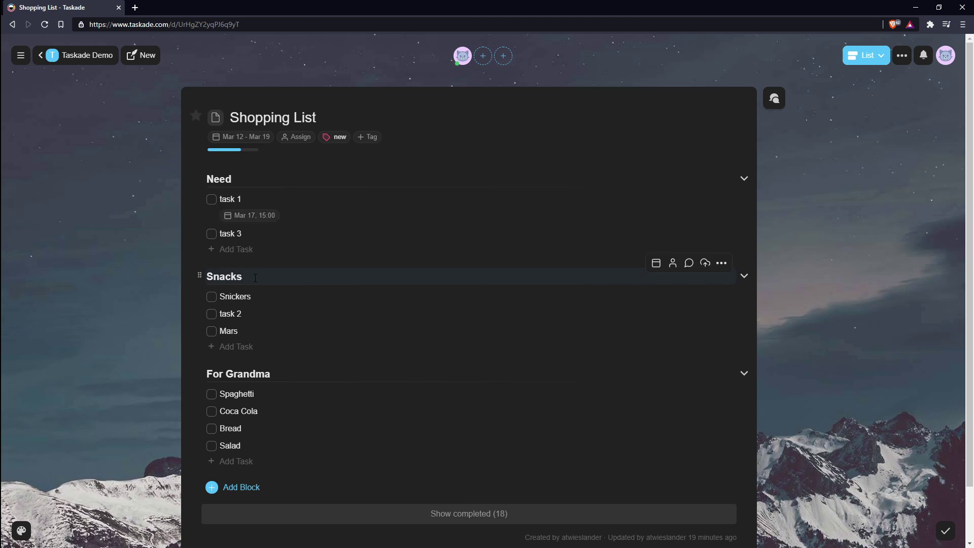
pyautogui.hotkey('alt', 'Left')
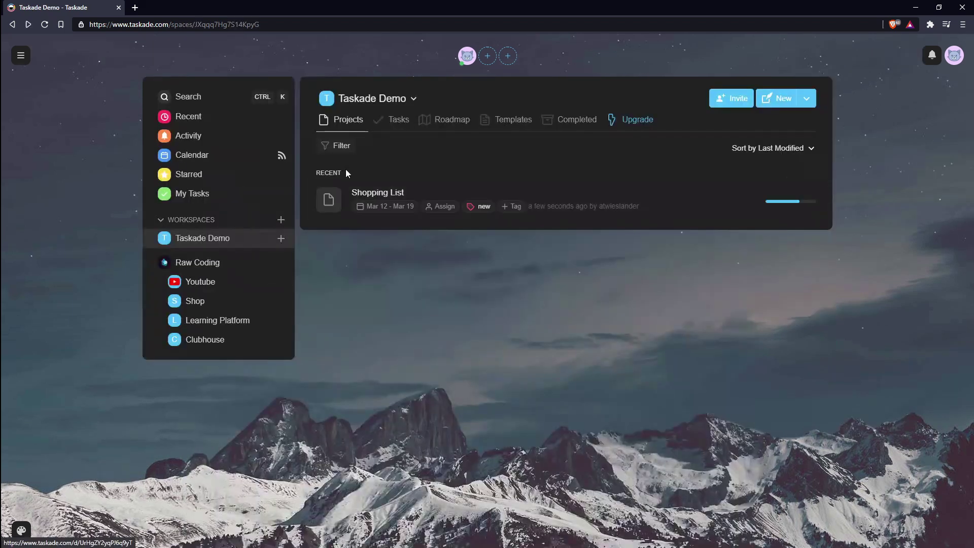
pyautogui.click(442, 120)
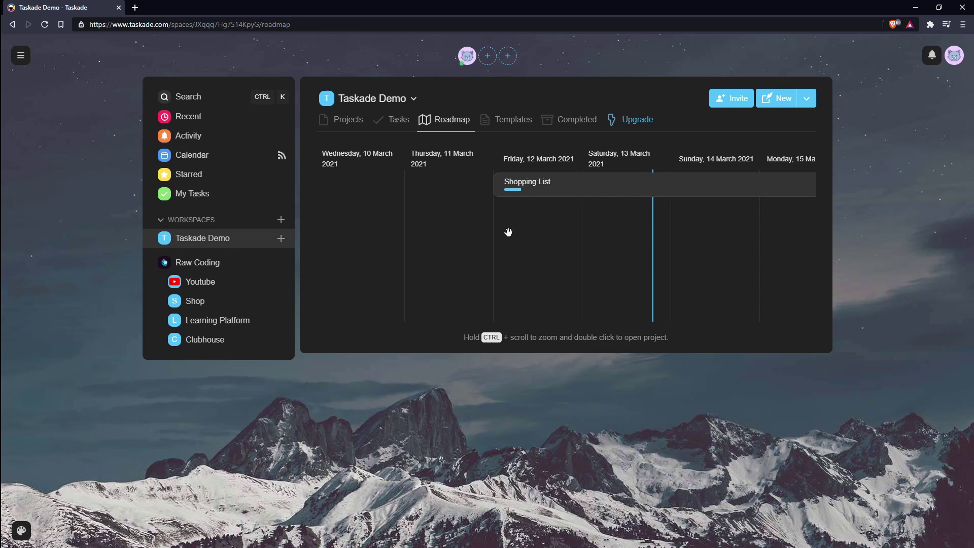
pyautogui.scroll(-3, 508, 232)
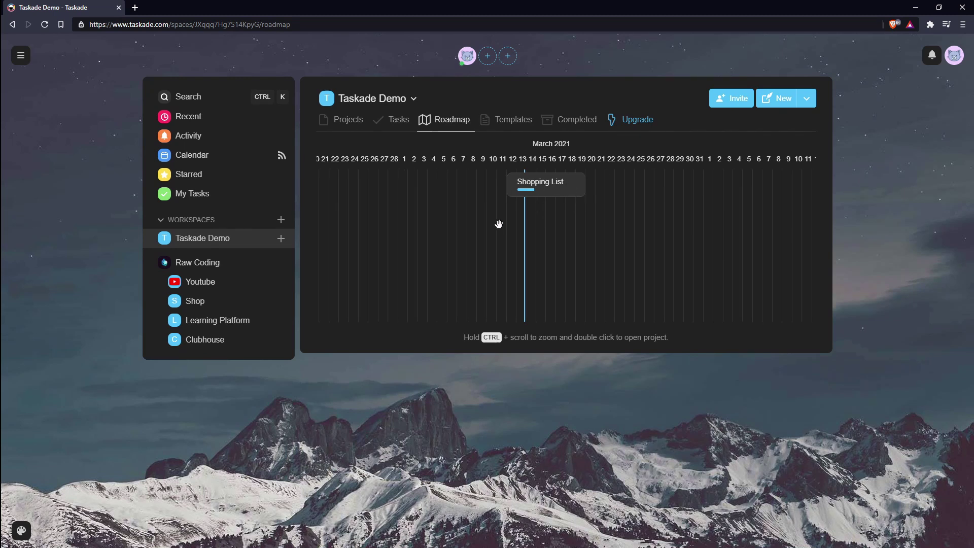
pyautogui.click(219, 157)
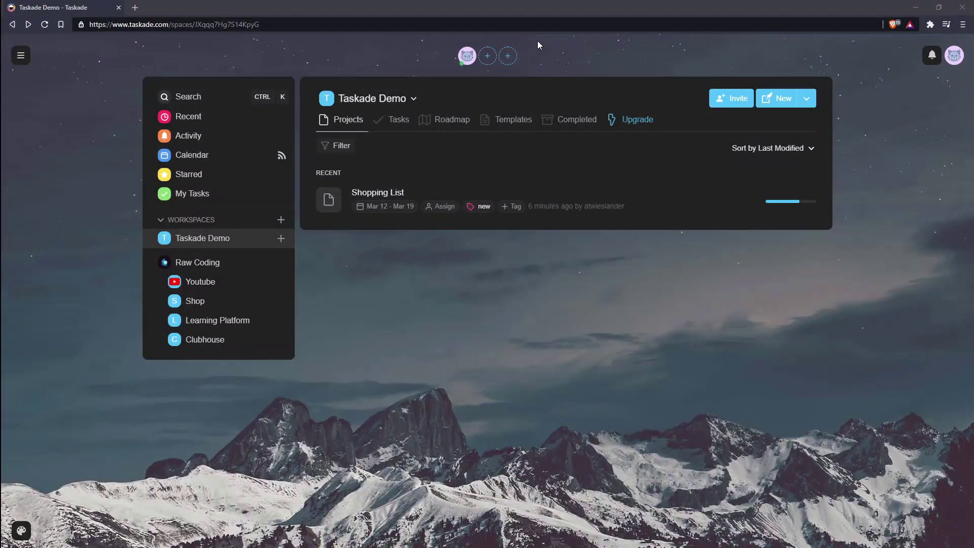
pyautogui.click(488, 56)
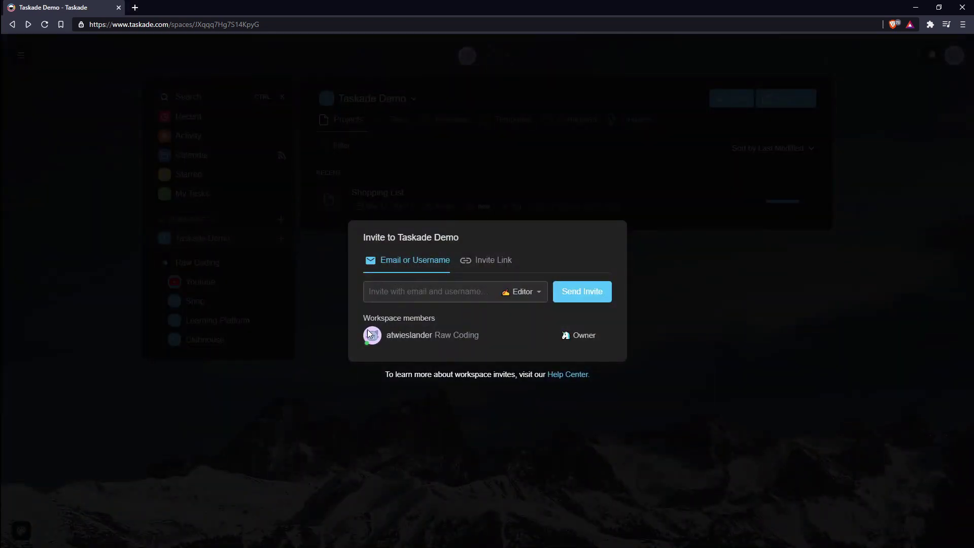
pyautogui.moveTo(469, 238); pyautogui.dragTo(354, 236)
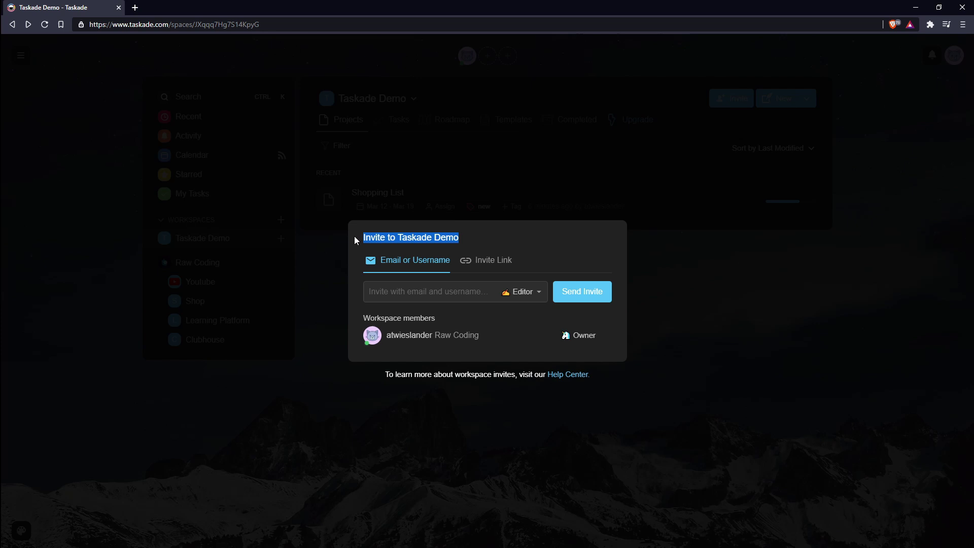
pyautogui.click(525, 293)
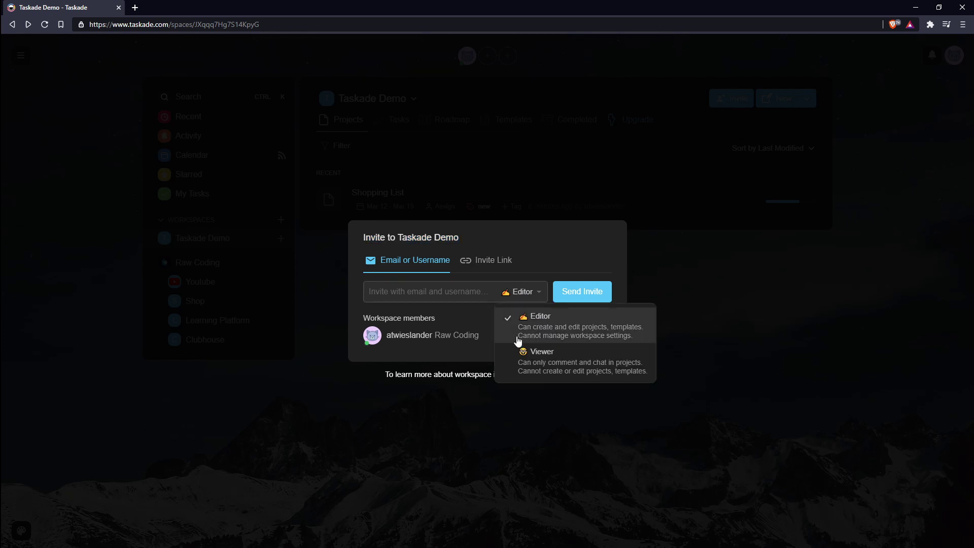
pyautogui.click(523, 297)
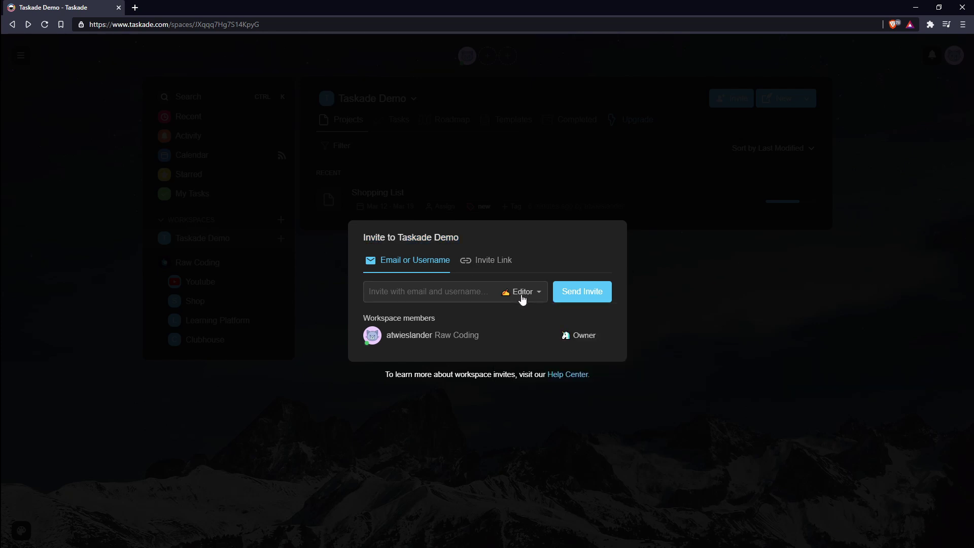
pyautogui.click(523, 296)
pyautogui.click(494, 261)
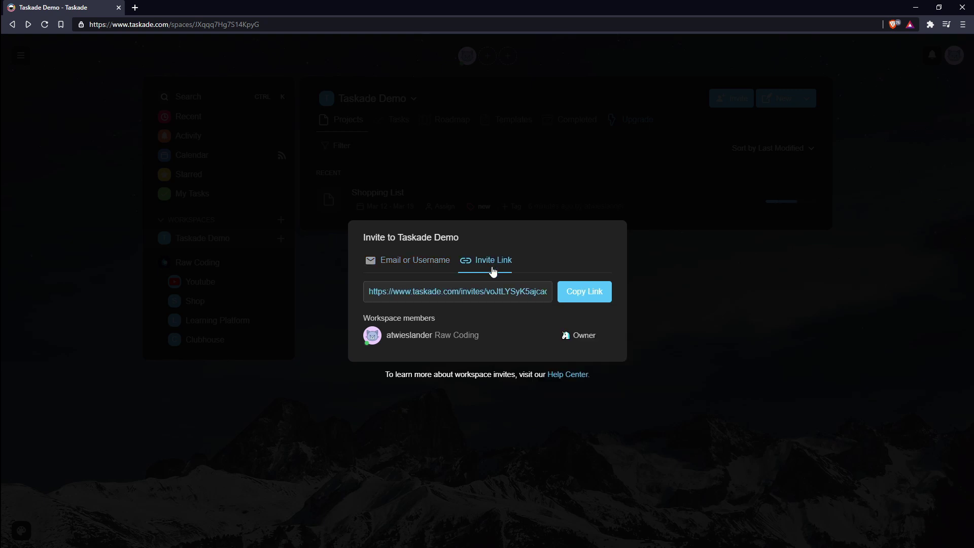
pyautogui.click(702, 329)
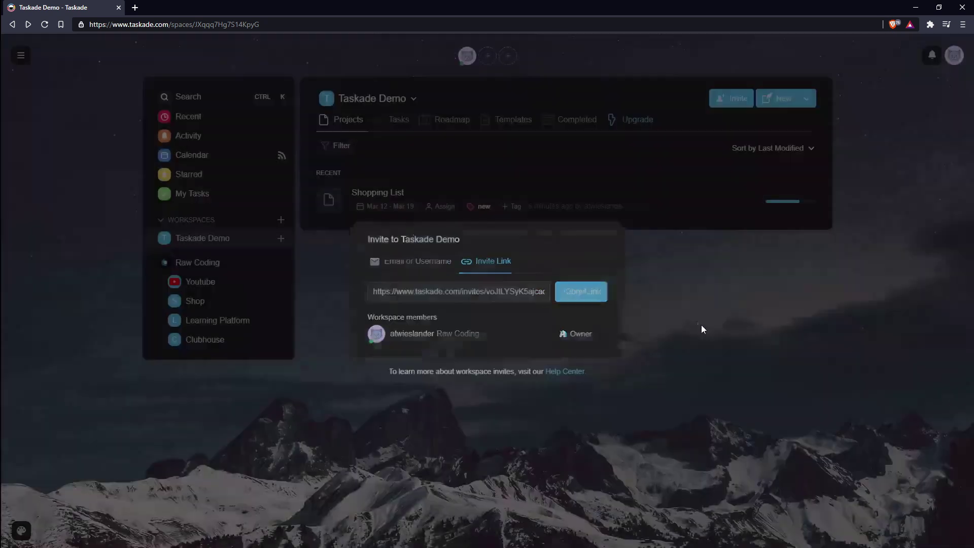
# Step: Open the Shopping List project and glance at its Invite dialog before closing it
pyautogui.click(582, 201)
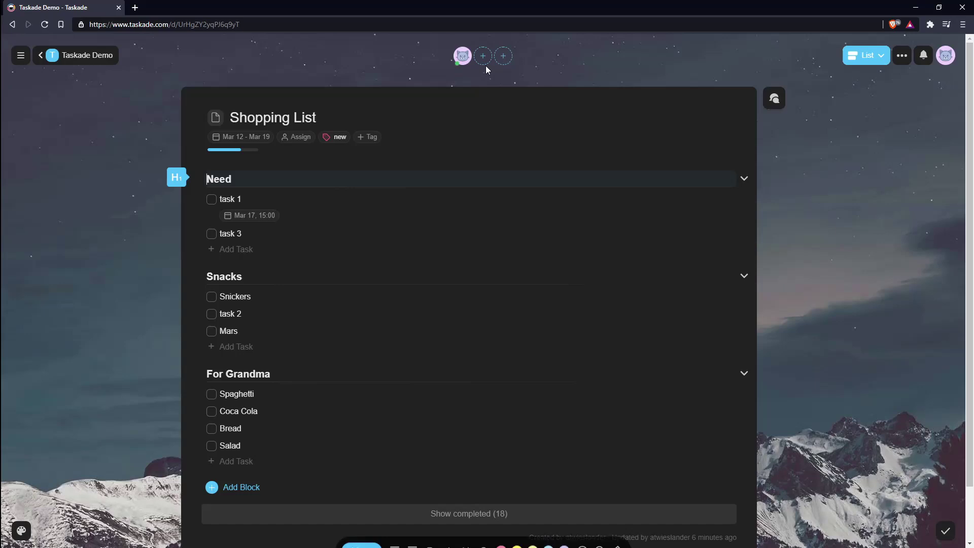
pyautogui.click(485, 56)
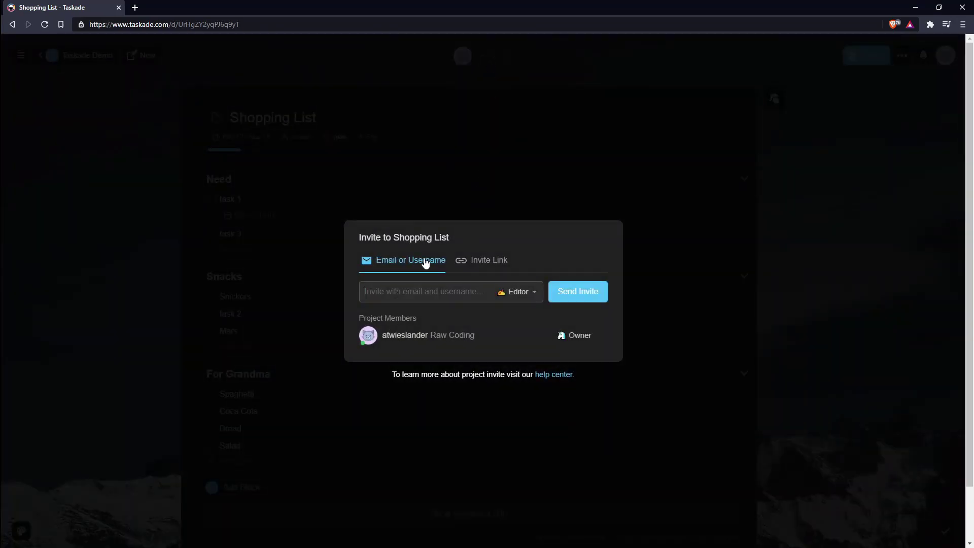
pyautogui.moveTo(467, 229); pyautogui.dragTo(357, 239)
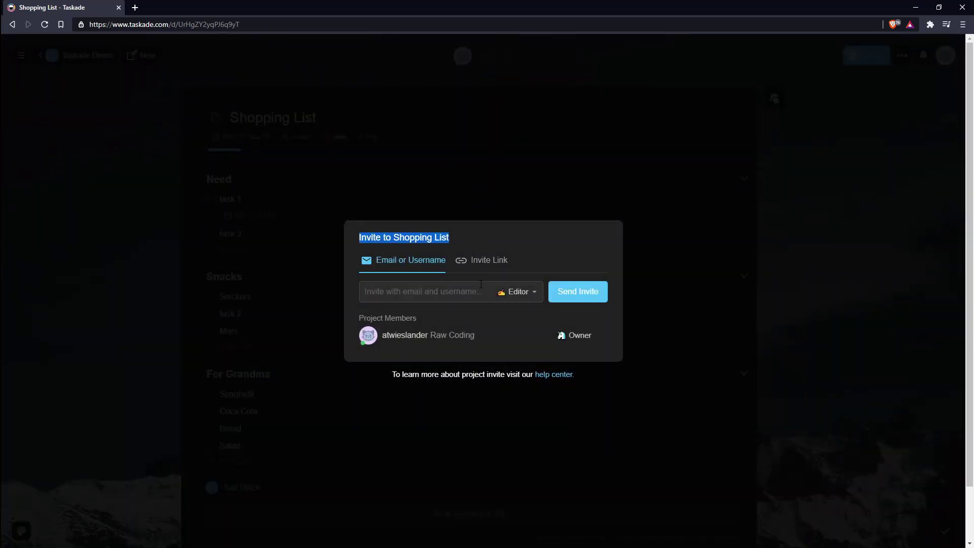
pyautogui.click(510, 168)
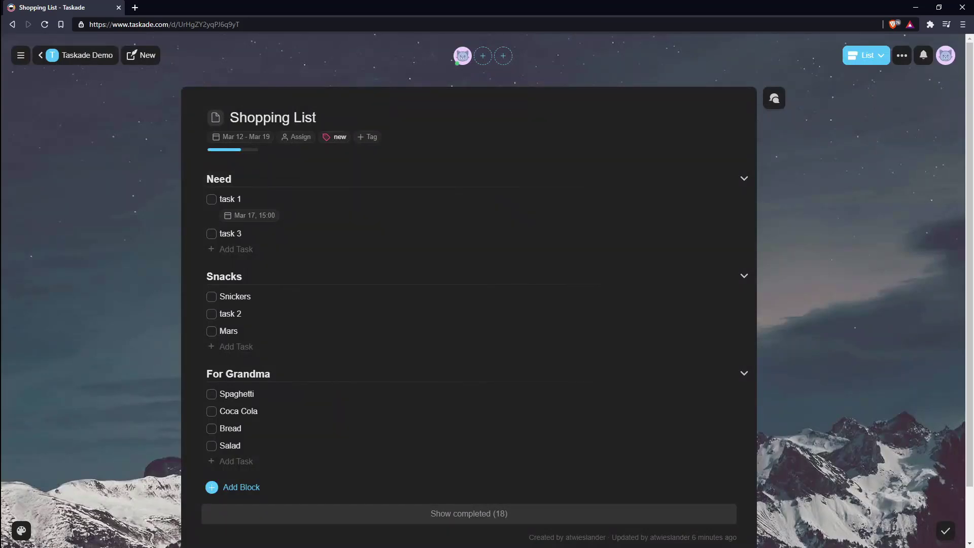
# Step: Post 'Hi' in the project chat, then a 'Yo' reply mentioning its author
pyautogui.click(774, 98)
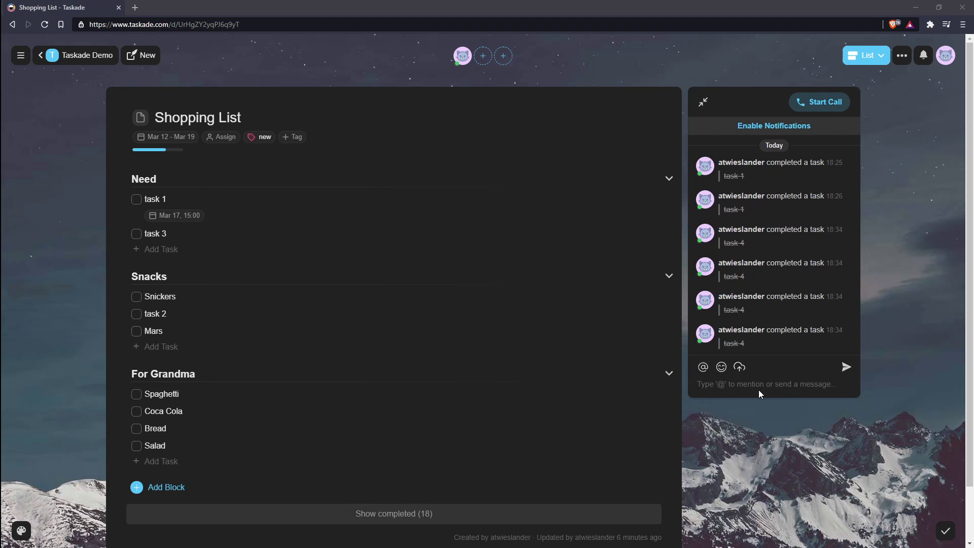
pyautogui.click(745, 376)
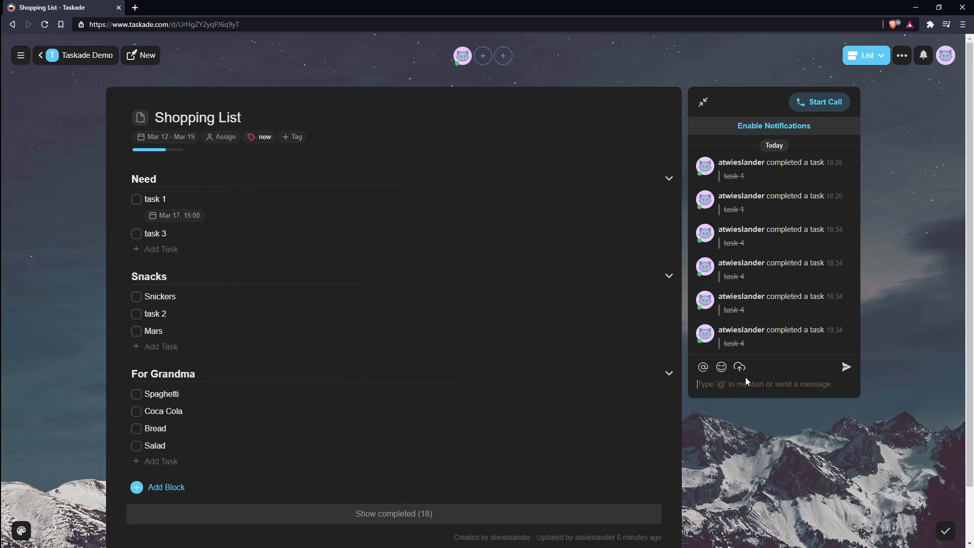
pyautogui.write('Hi')
pyautogui.press('Return')
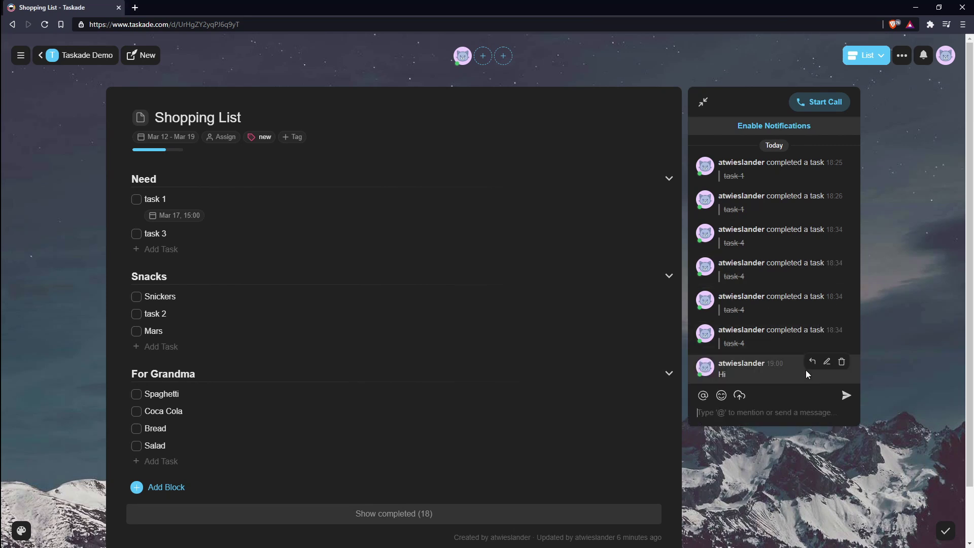
pyautogui.click(812, 361)
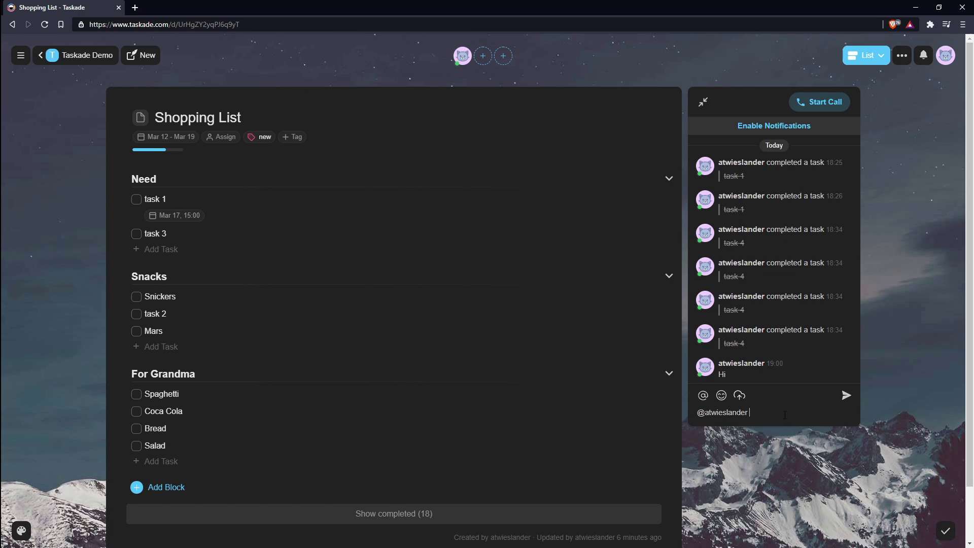
pyautogui.press('Return')
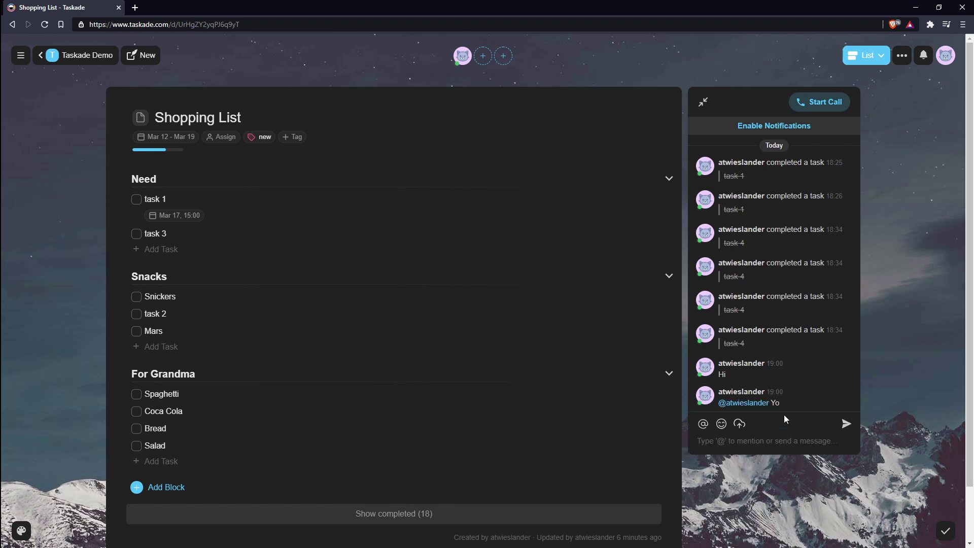
pyautogui.click(718, 424)
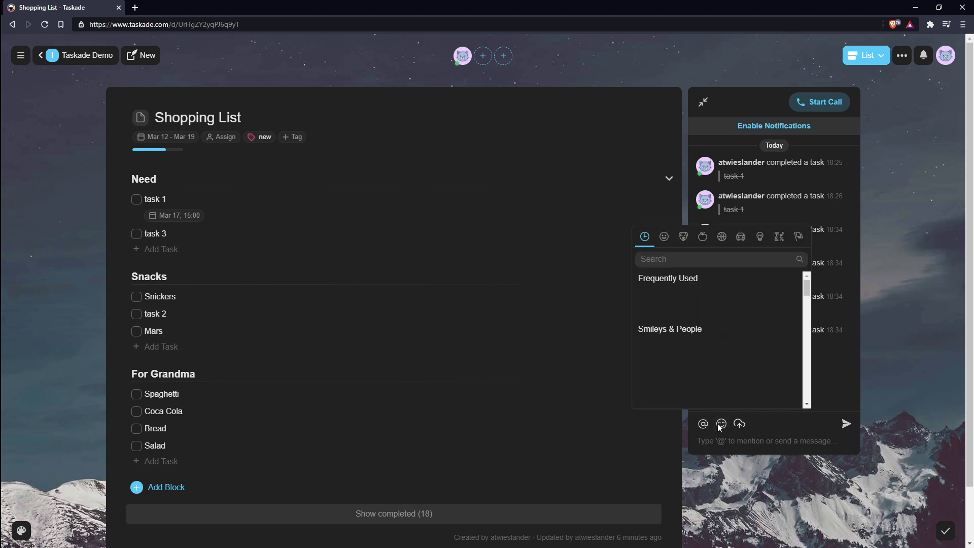
pyautogui.click(718, 443)
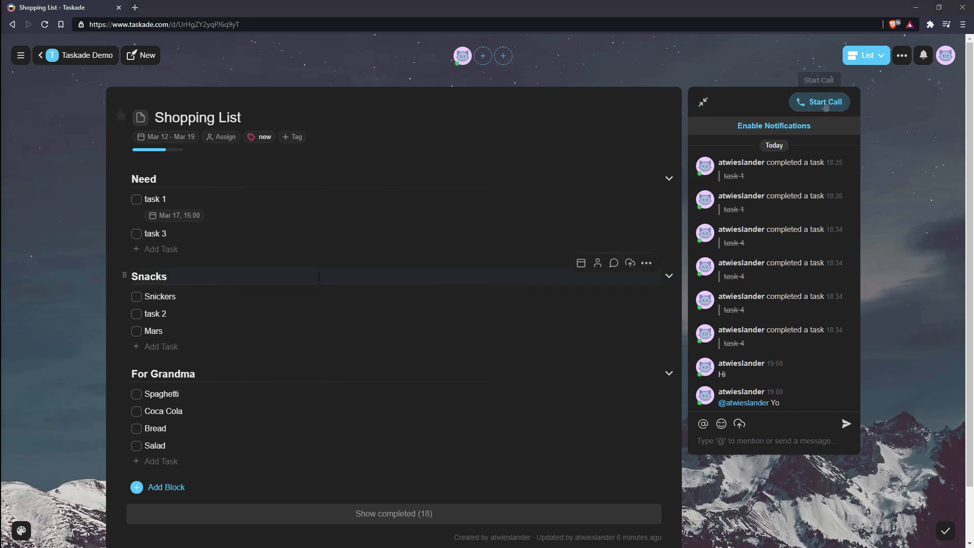
# Step: Post the comment 'Hello !' on task 1 and close the comment popup
pyautogui.click(614, 187)
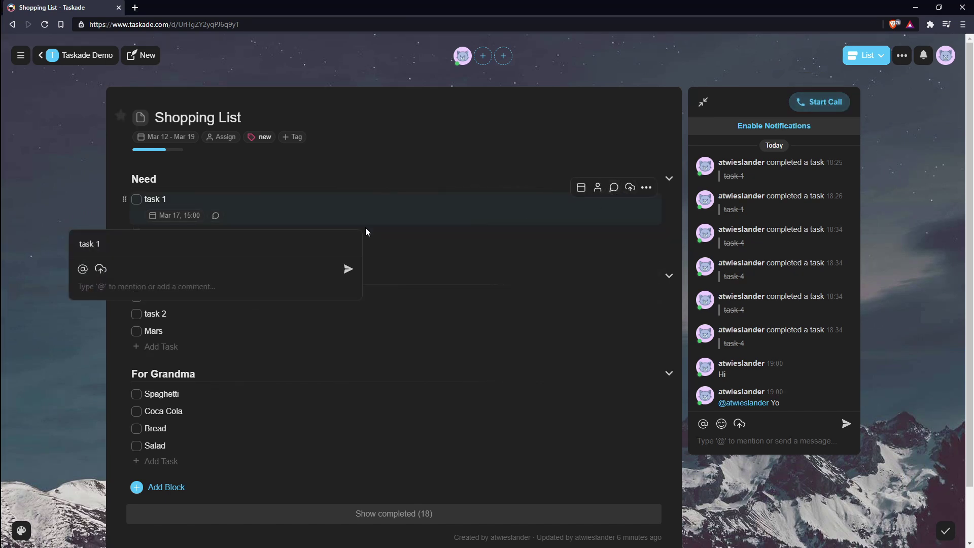
pyautogui.write('Hello !')
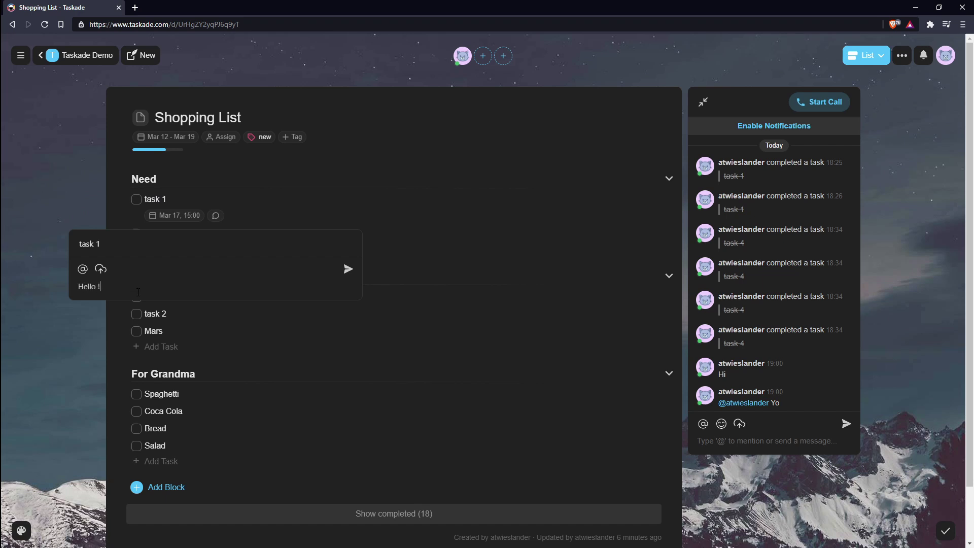
pyautogui.press('Return')
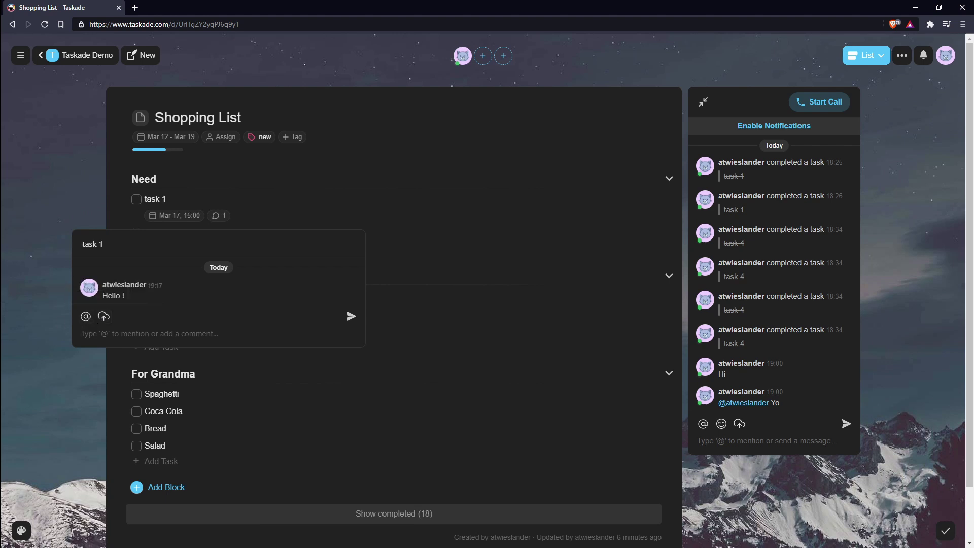
pyautogui.press('Escape')
# Step: Assign task 1 and the whole Shopping List project to yourself
pyautogui.click(598, 185)
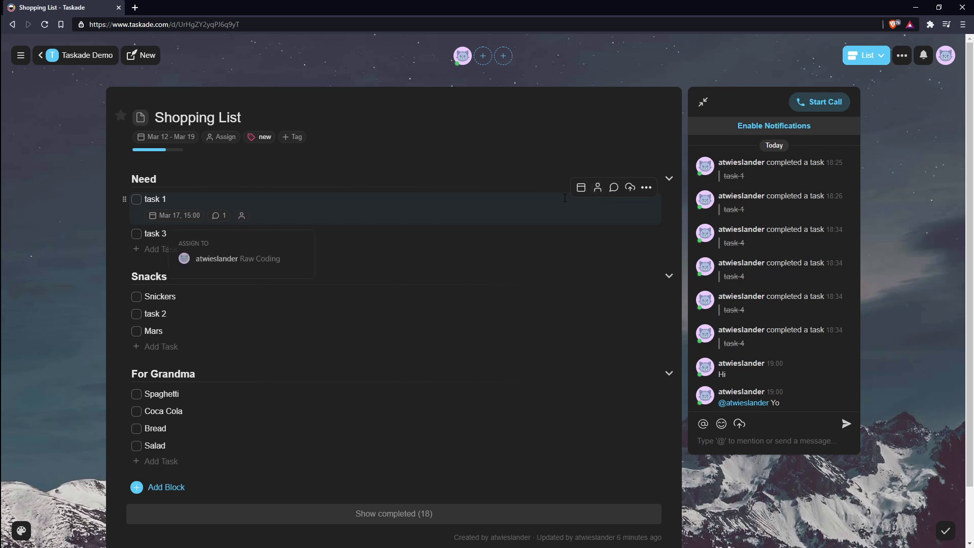
pyautogui.click(250, 257)
pyautogui.click(225, 138)
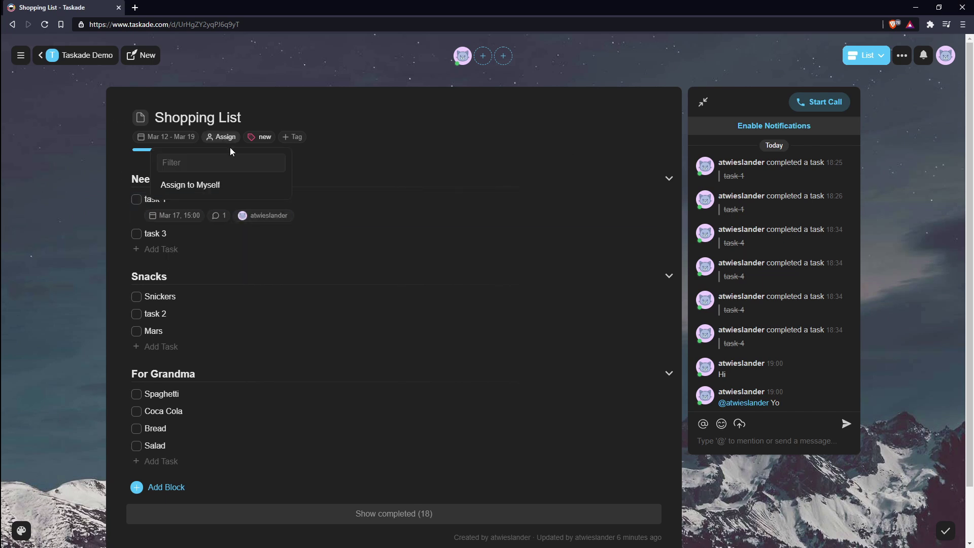
pyautogui.click(212, 187)
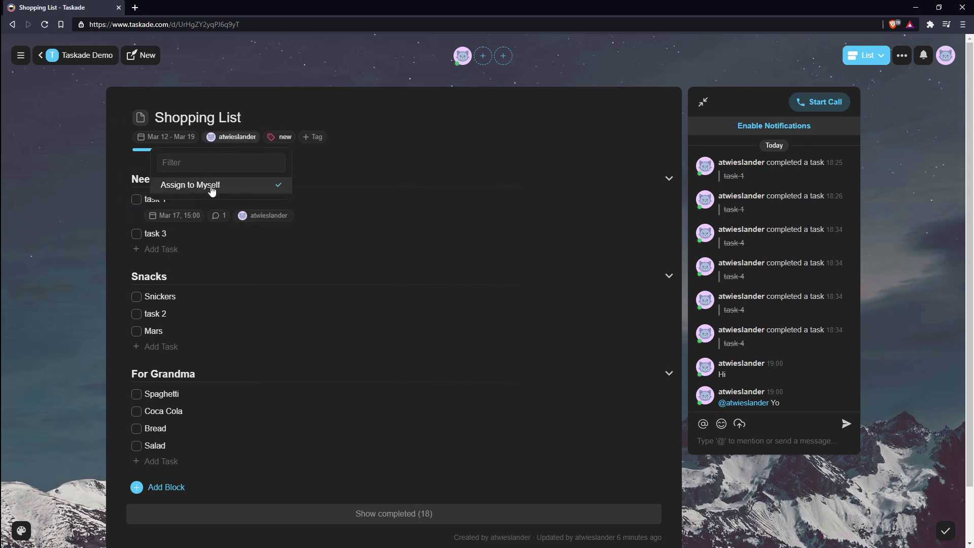
pyautogui.click(66, 58)
# Step: Check the Taskade Demo workspace's Tasks and My Tasks lists
pyautogui.click(66, 58)
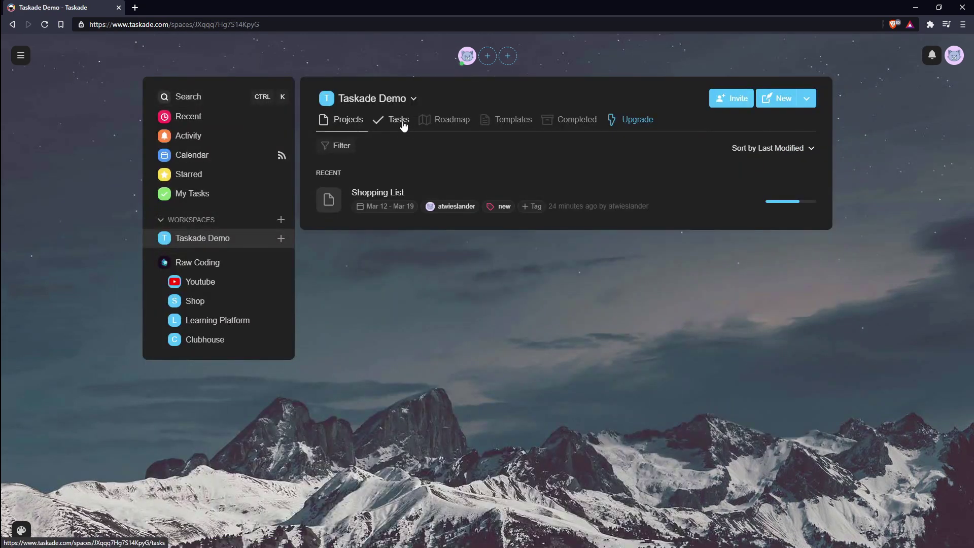
pyautogui.click(404, 126)
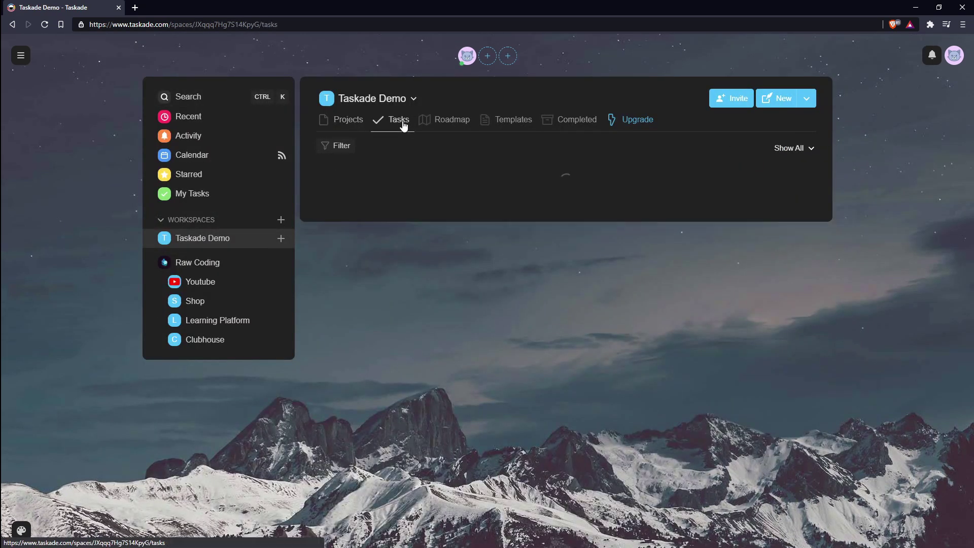
pyautogui.click(224, 199)
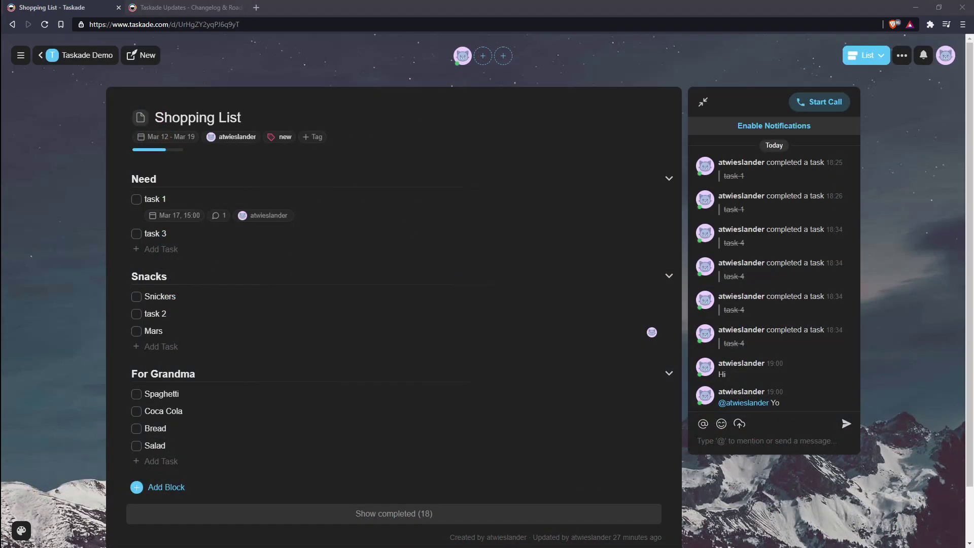
# Step: Add a Beans task below Mars in Snacks, undoing and redoing it several times
pyautogui.press('Return')
pyautogui.write('Beans')
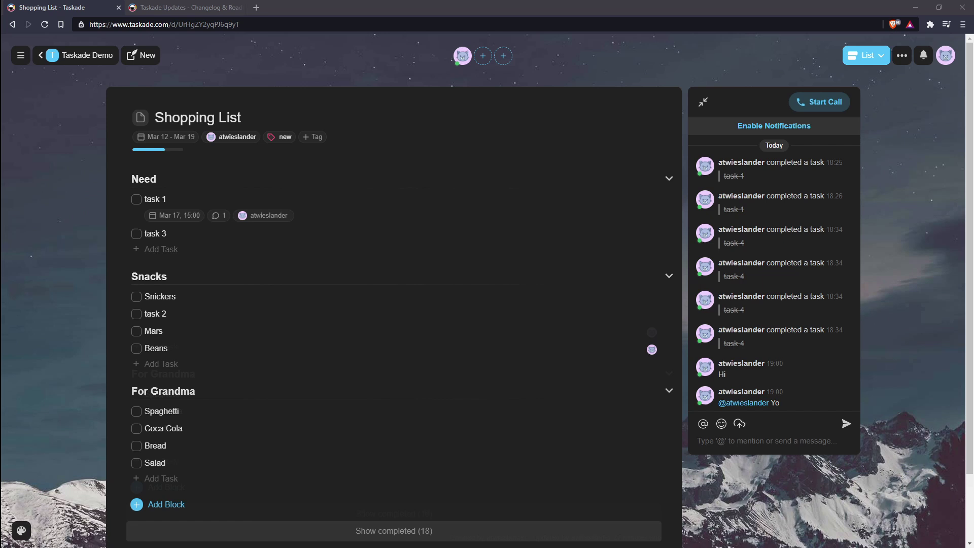
pyautogui.press('BackSpace')
pyautogui.press('BackSpace')
pyautogui.press('BackSpace')
pyautogui.press('BackSpace')
pyautogui.press('BackSpace')
pyautogui.press('BackSpace')
pyautogui.press('Return')
pyautogui.write('Be')
pyautogui.press('BackSpace')
pyautogui.press('BackSpace')
pyautogui.press('BackSpace')
pyautogui.press('BackSpace')
pyautogui.press('BackSpace')
pyautogui.press('BackSpace')
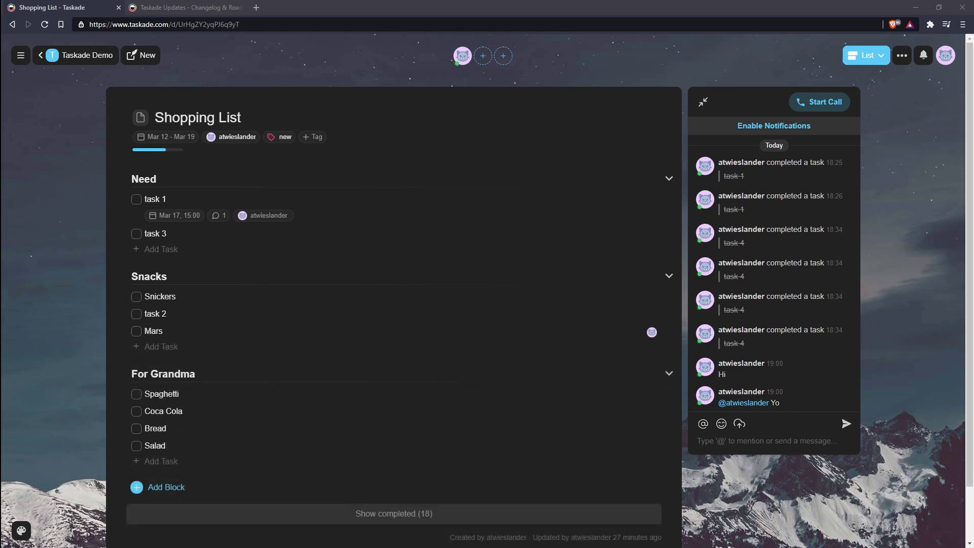
pyautogui.press('Return')
pyautogui.write('Beans')
pyautogui.press('BackSpace')
pyautogui.press('BackSpace')
pyautogui.press('BackSpace')
pyautogui.press('BackSpace')
pyautogui.press('BackSpace')
pyautogui.press('BackSpace')
pyautogui.press('Return')
pyautogui.write('Be')
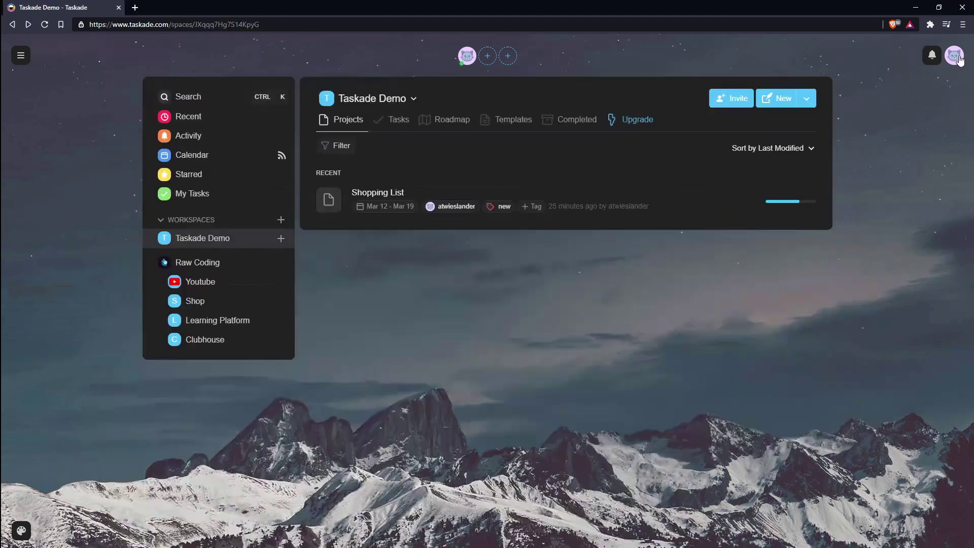
pyautogui.click(955, 55)
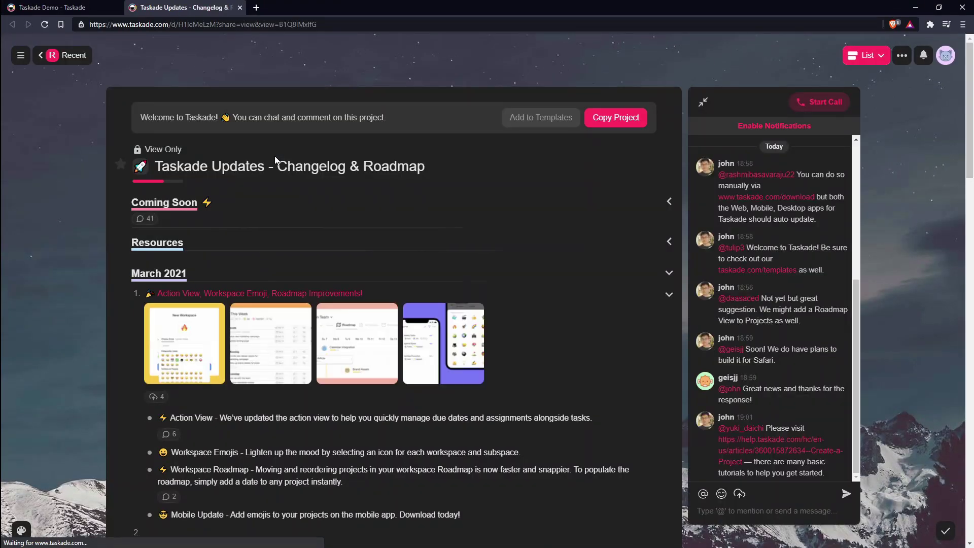
# Step: Unfold Coming Soon in the changelog and read the Time Tracking, Task Timers comments
pyautogui.scroll(-1, 275, 159)
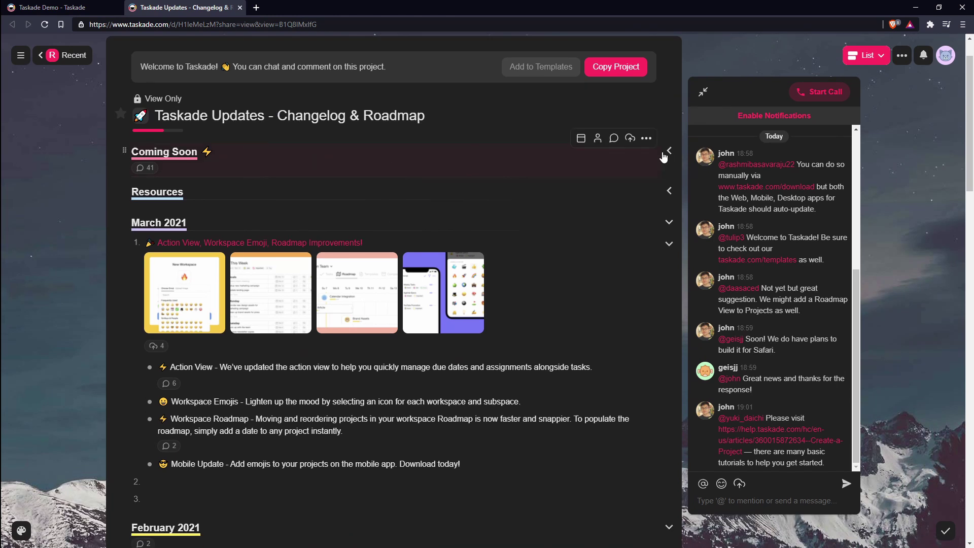
pyautogui.click(669, 151)
pyautogui.scroll(-5, 561, 174)
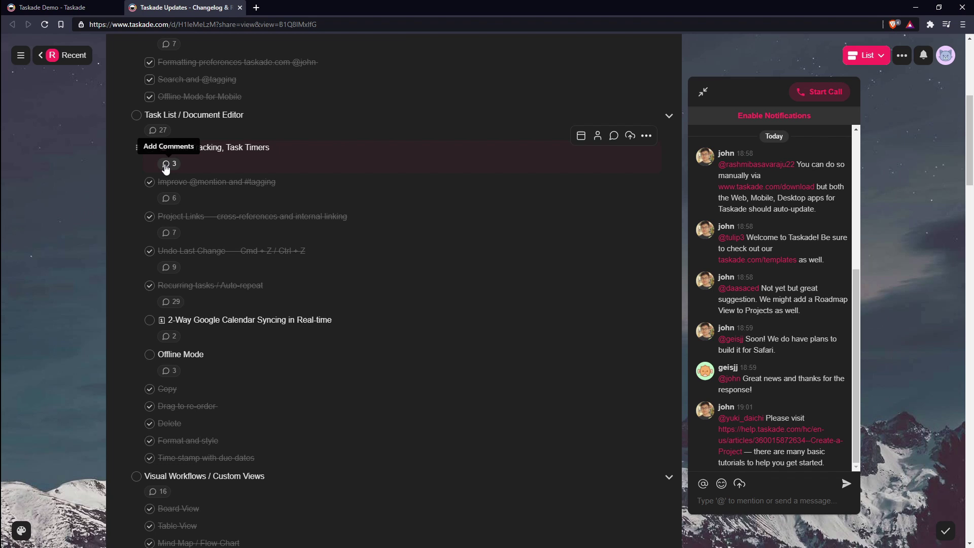
pyautogui.click(167, 164)
pyautogui.scroll(-3, 147, 232)
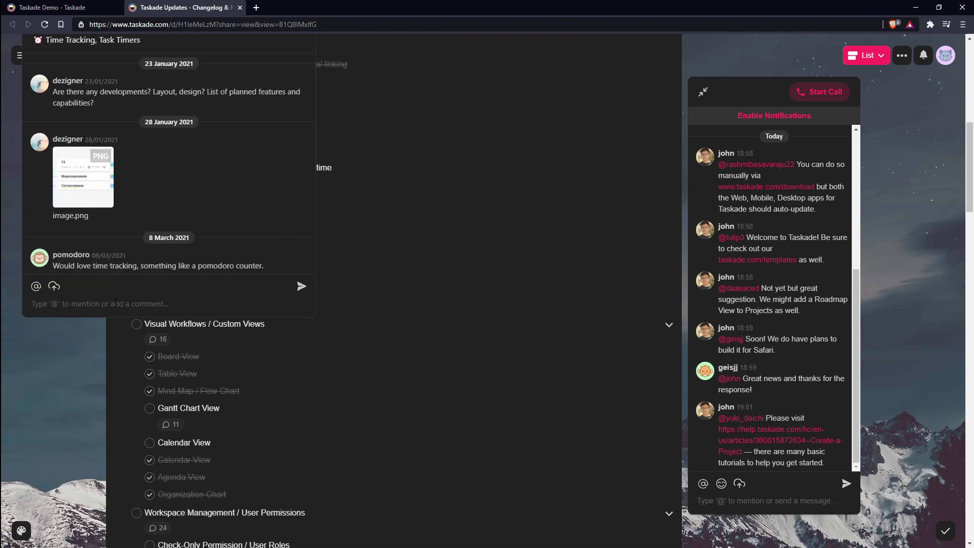
pyautogui.click(64, 361)
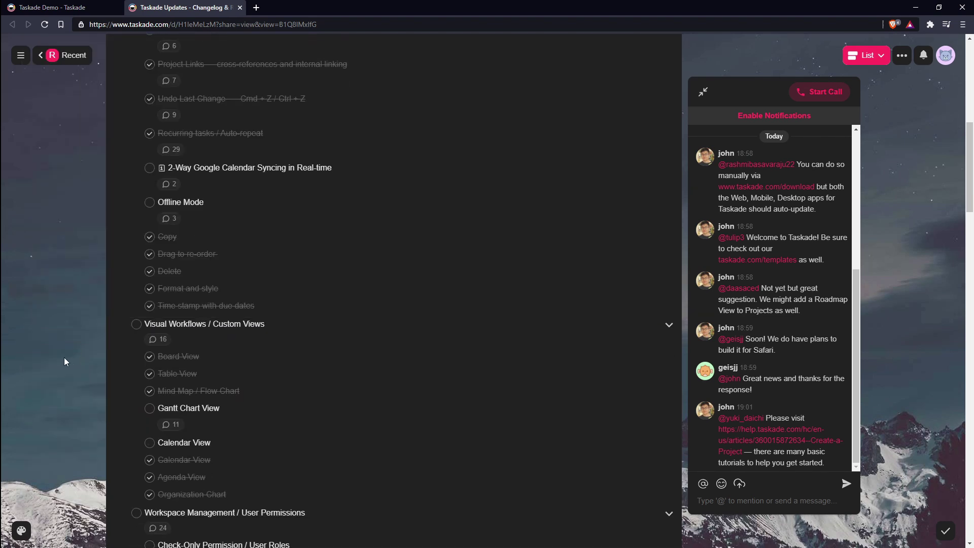
pyautogui.scroll(-20, 911, 163)
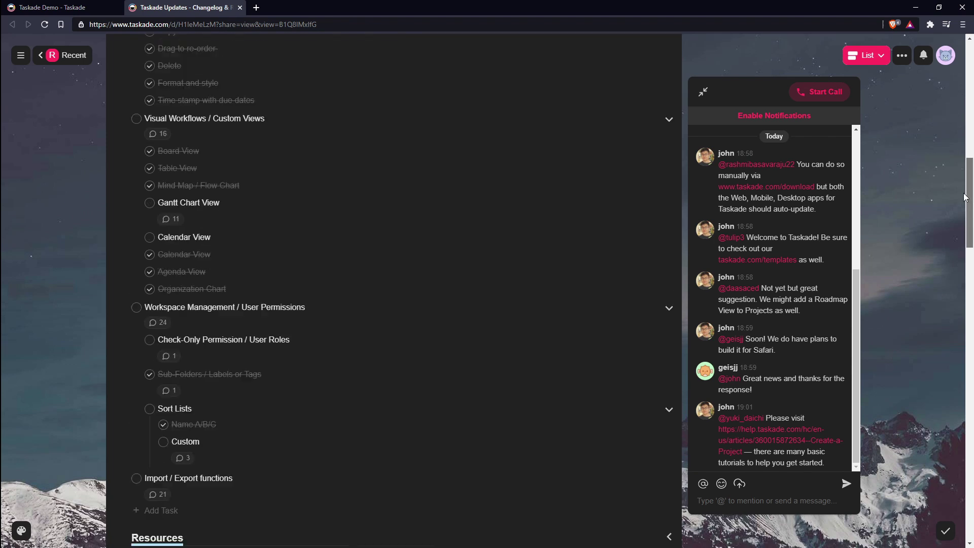
pyautogui.scroll(20, 924, 384)
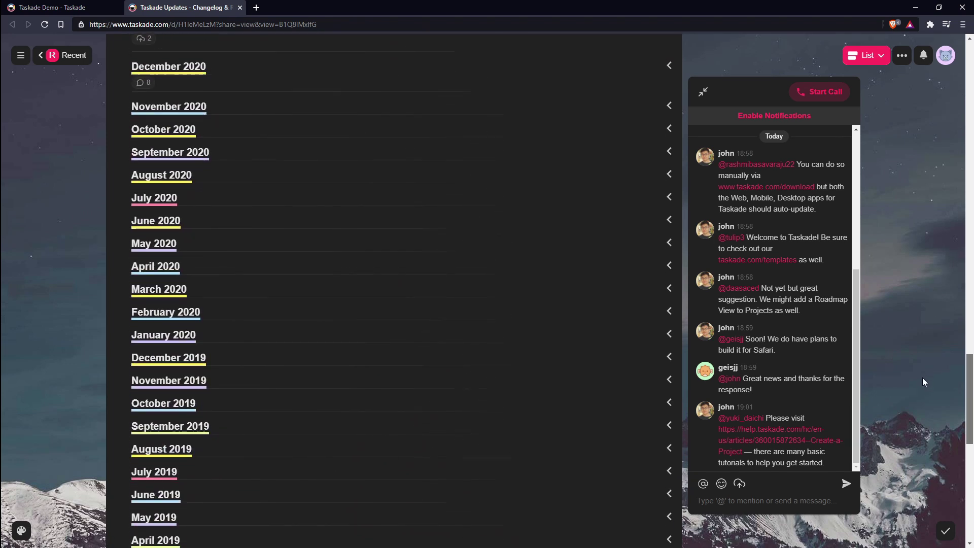
pyautogui.scroll(15, 917, 178)
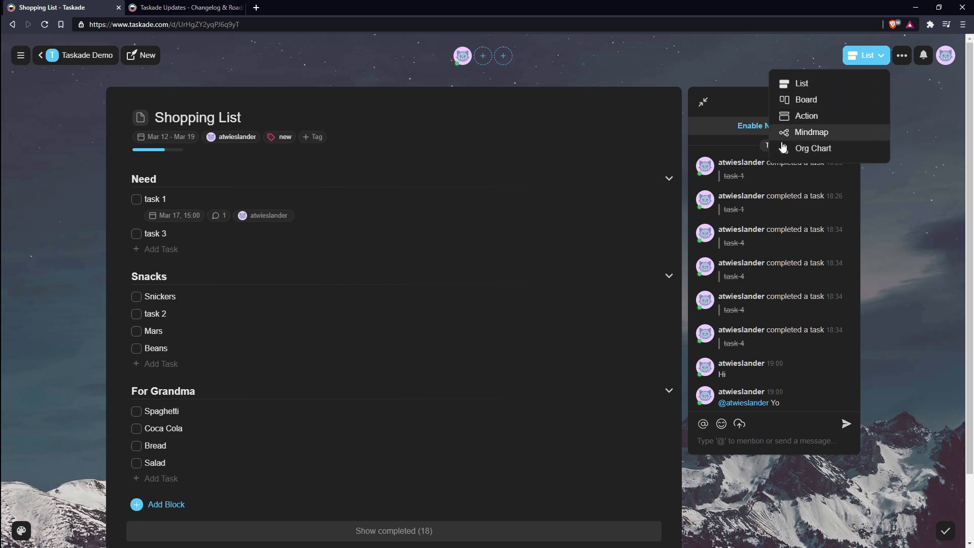
# Step: Preview the Shopping List as Org Chart, Mindmap and Board, then return to List view
pyautogui.click(801, 151)
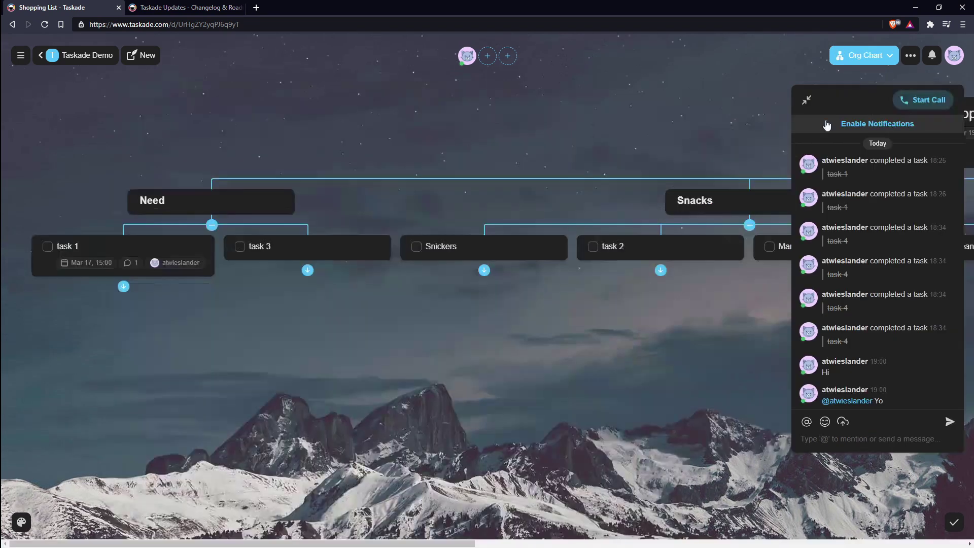
pyautogui.click(869, 65)
pyautogui.click(883, 133)
pyautogui.click(856, 58)
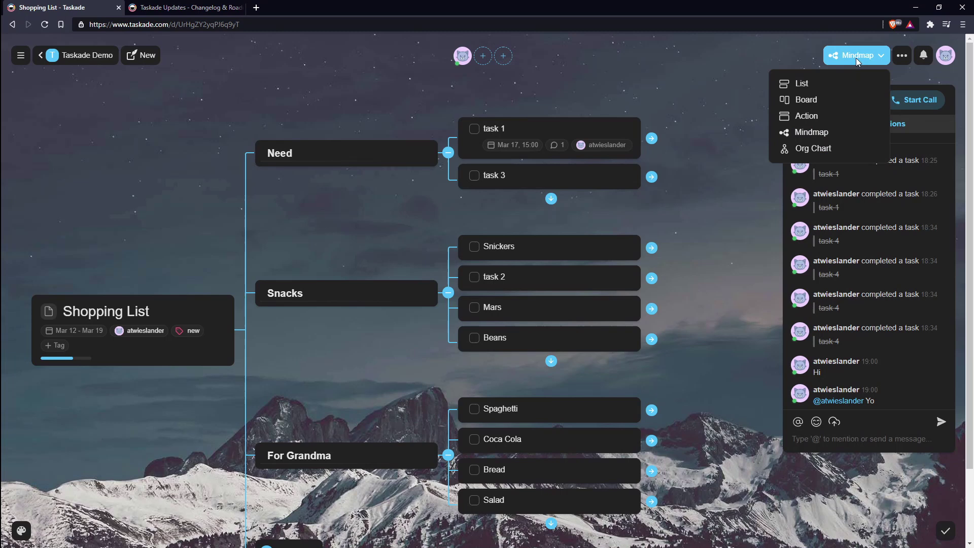
pyautogui.click(837, 100)
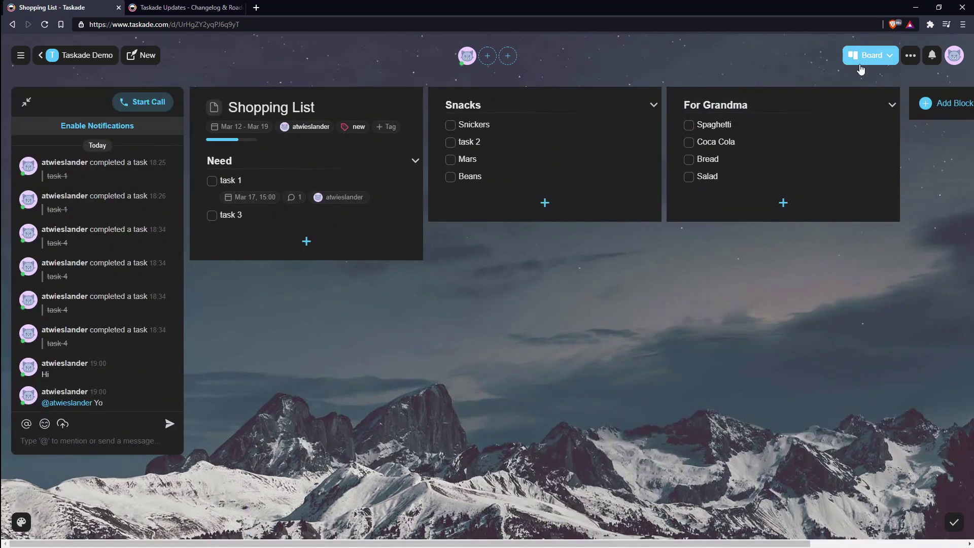
pyautogui.click(861, 64)
pyautogui.click(823, 85)
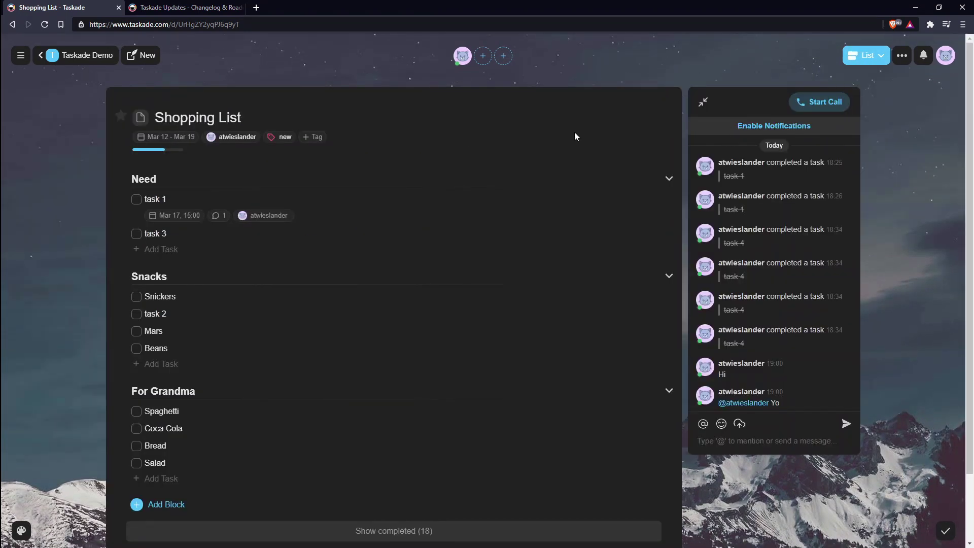
# Step: Save the project as a template in the current workspace
pyautogui.click(902, 55)
pyautogui.click(854, 240)
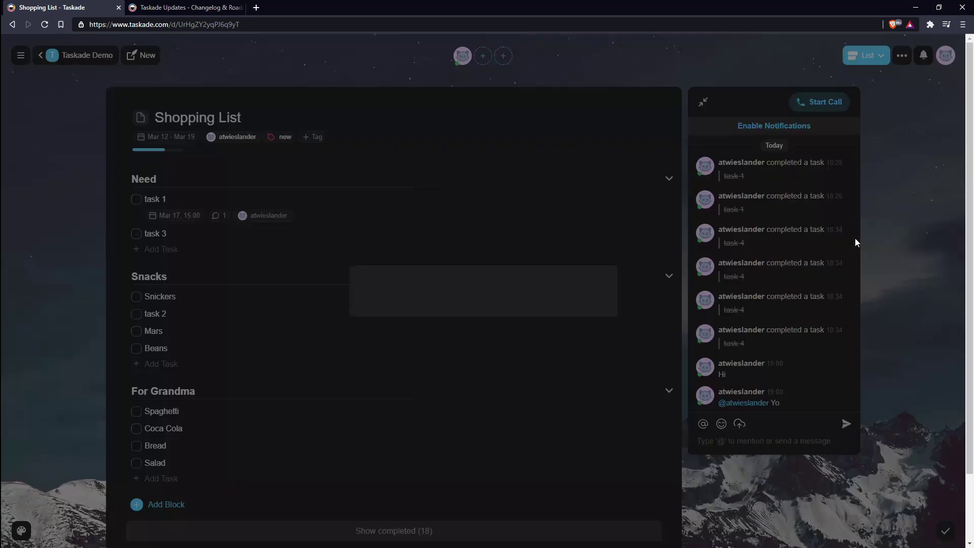
pyautogui.click(488, 249)
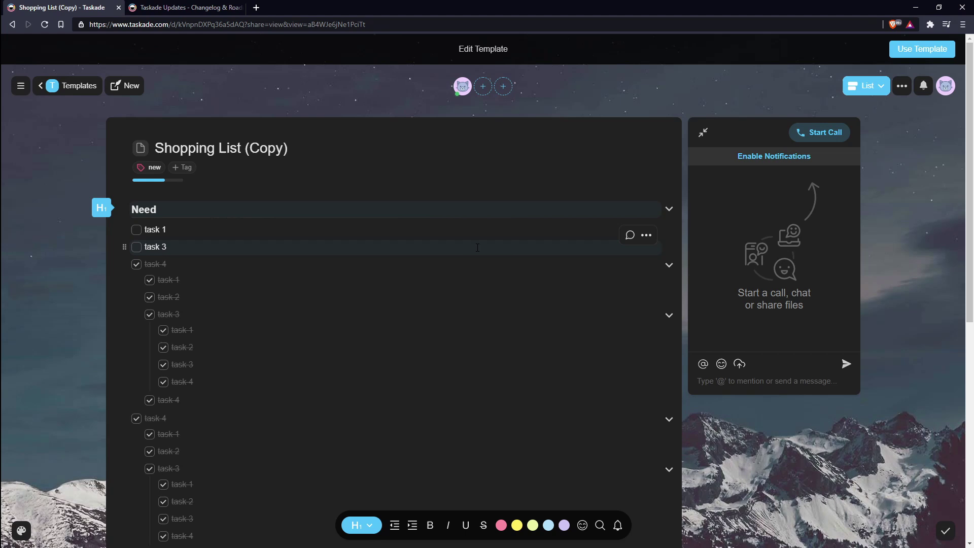
# Step: Return to the workspace templates and start a project from Shopping List (Copy)
pyautogui.click(64, 85)
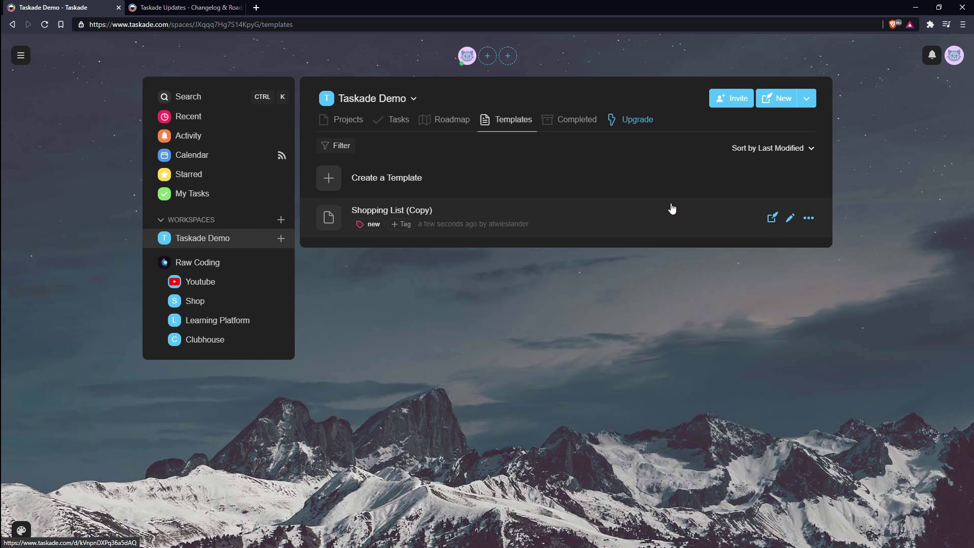
pyautogui.click(810, 219)
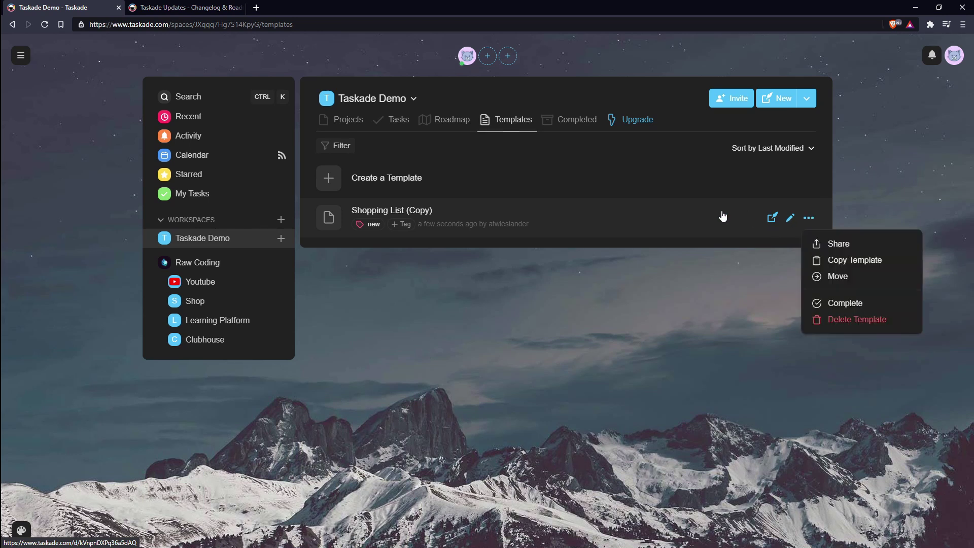
pyautogui.click(770, 218)
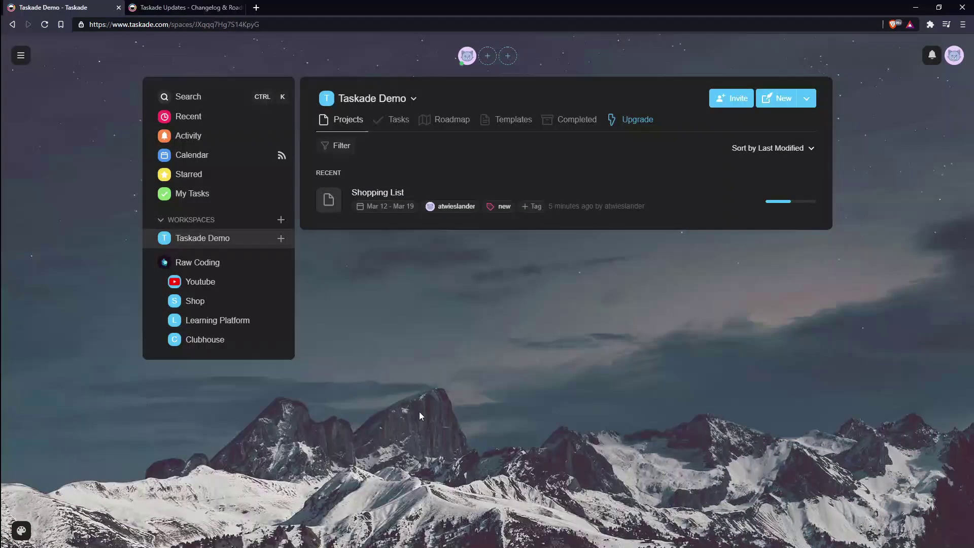
# Step: Glance at the background picker without changes, then toggle dark mode off and back on
pyautogui.click(24, 533)
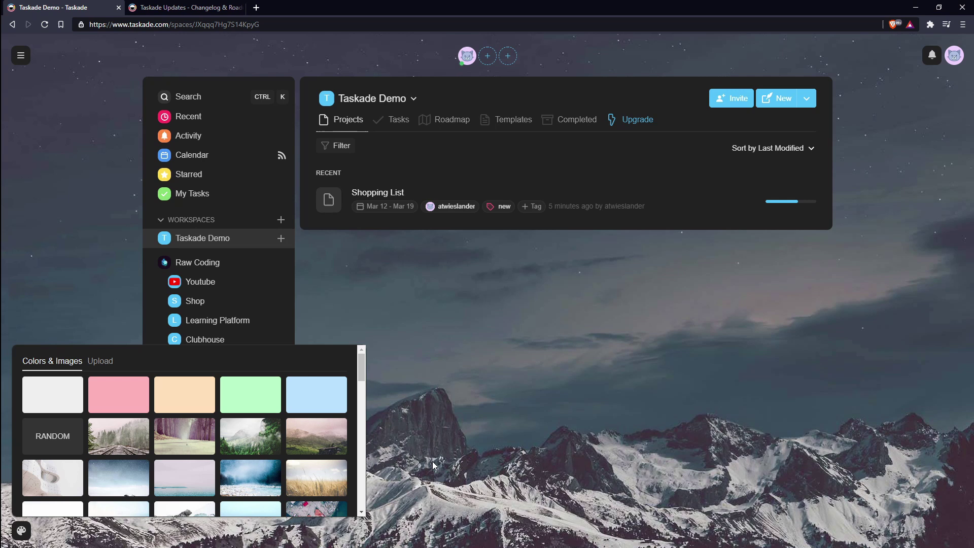
pyautogui.click(460, 443)
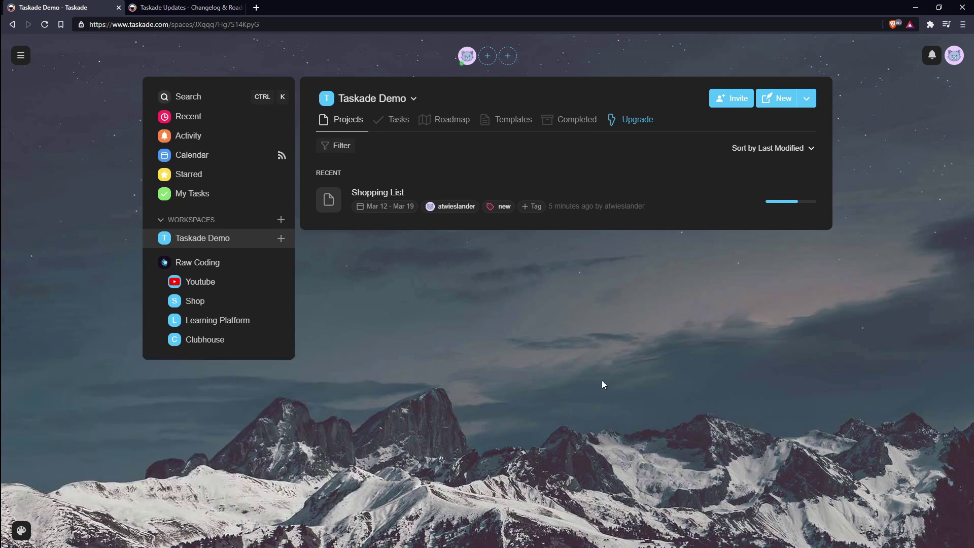
pyautogui.click(953, 57)
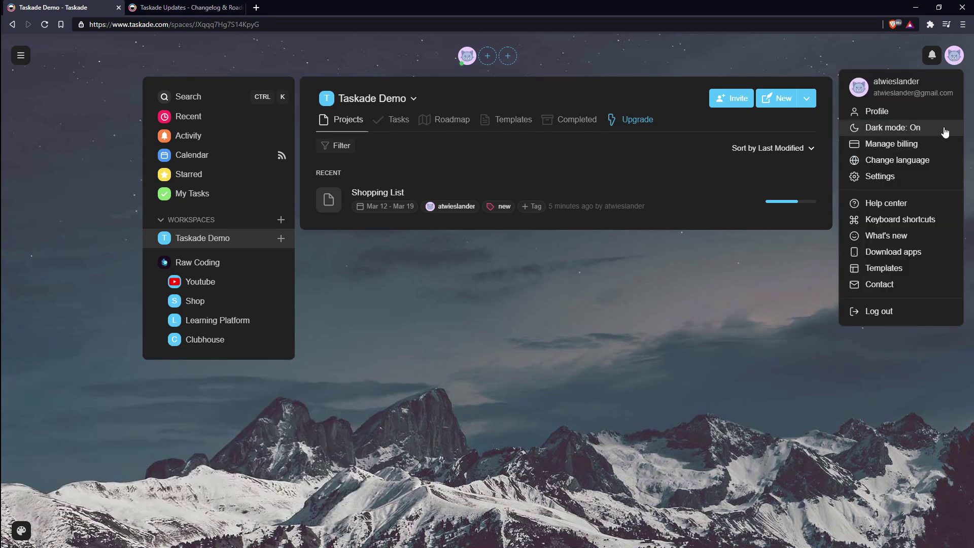
pyautogui.click(900, 130)
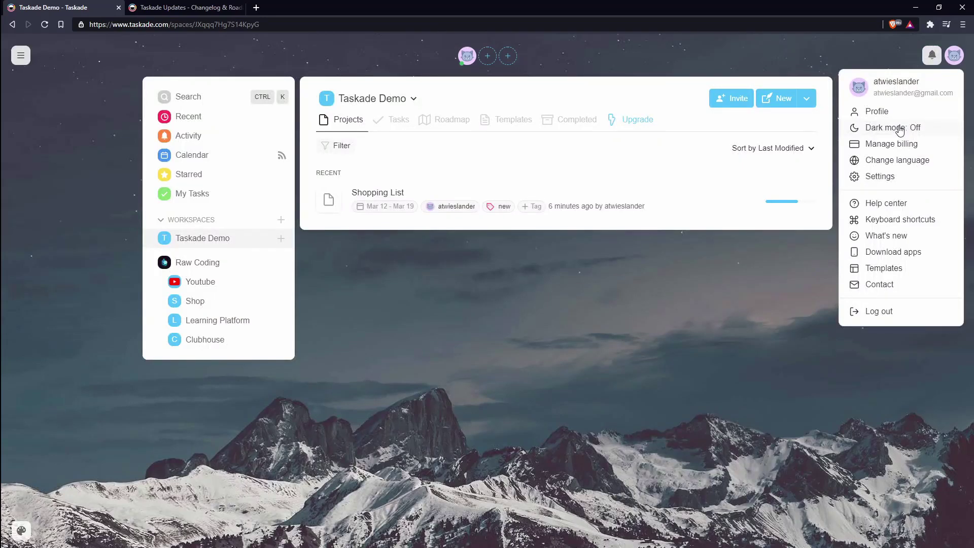
pyautogui.click(899, 130)
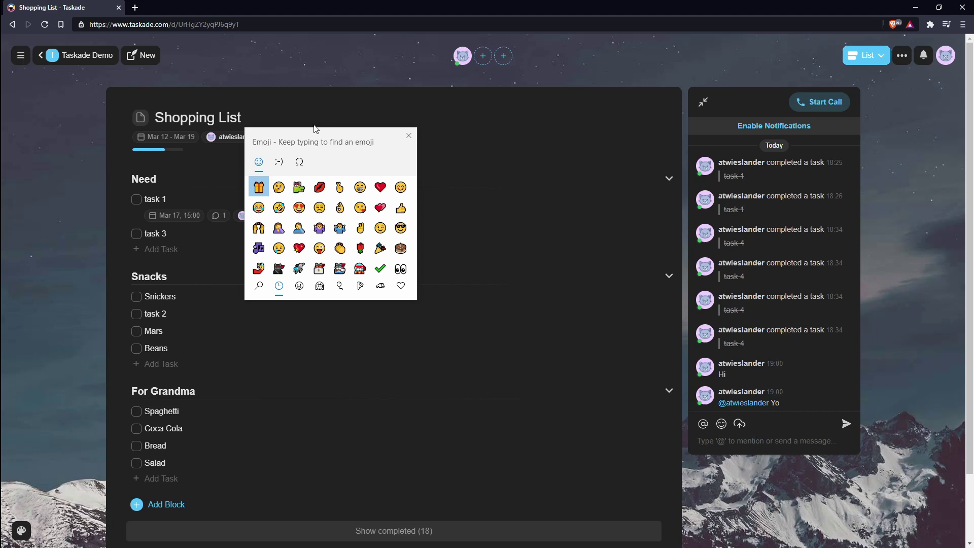
# Step: Insert 🎁 after the Shopping List title and search 'rocket' to add 🚀 after Need
pyautogui.press('Return')
pyautogui.click(190, 181)
pyautogui.write('ro')
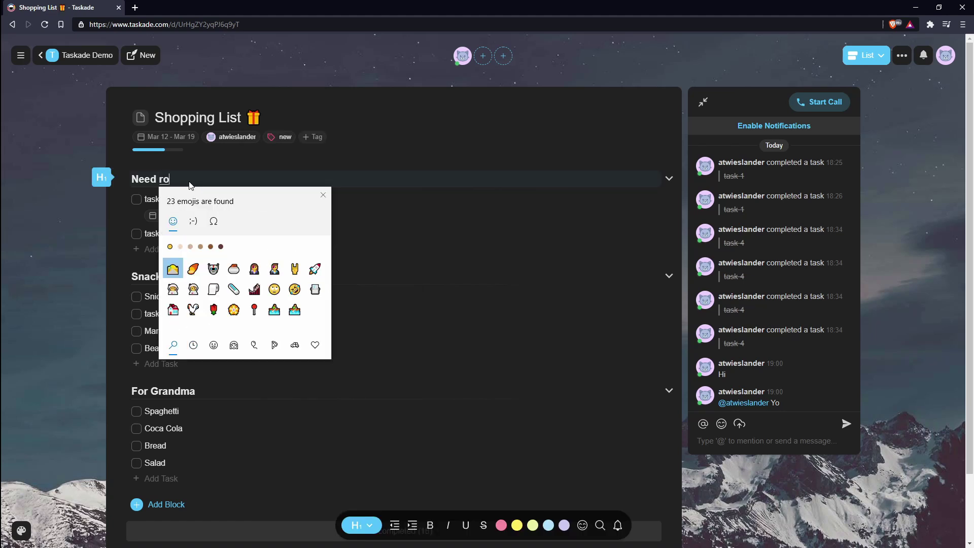
pyautogui.write('cke')
pyautogui.press('Return')
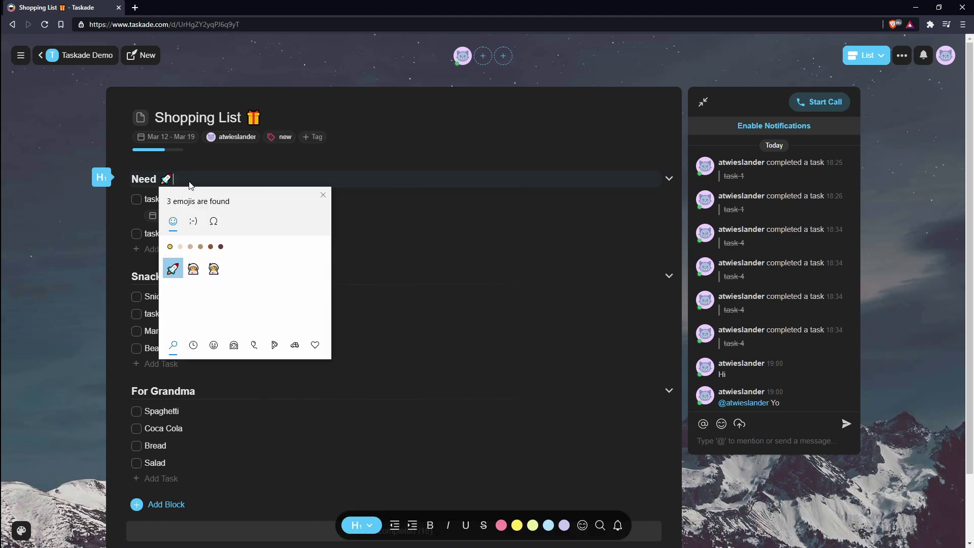
pyautogui.press('Escape')
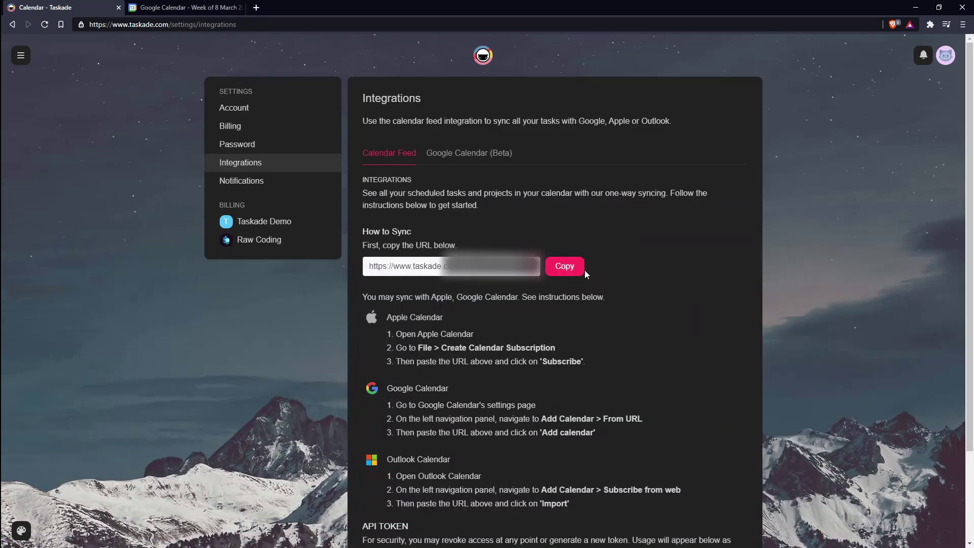
# Step: Copy the Taskade calendar feed URL and add it in Google Calendar as a calendar From URL
pyautogui.click(573, 267)
pyautogui.click(186, 7)
pyautogui.click(94, 355)
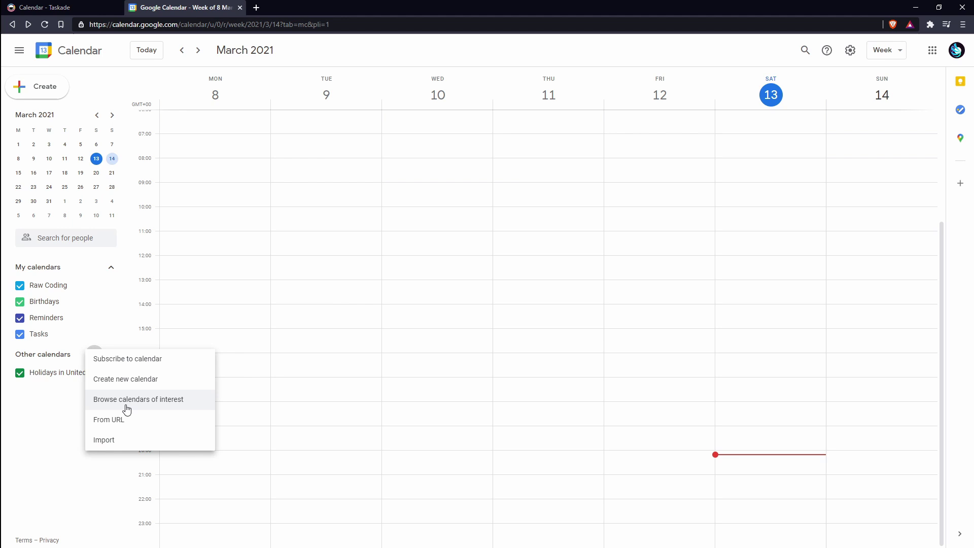
pyautogui.click(107, 417)
pyautogui.hotkey('ctrl', 'v')
pyautogui.click(255, 173)
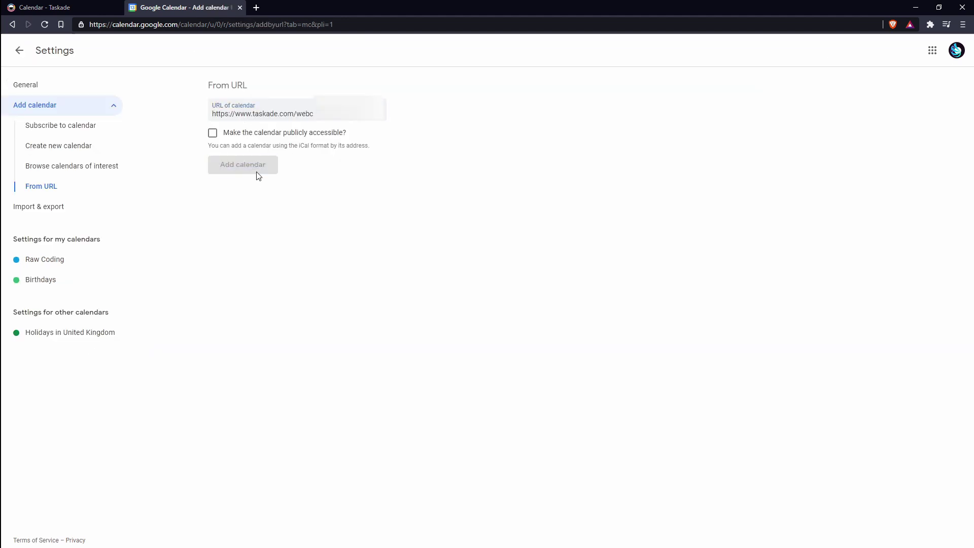
# Step: Check the new Taskade calendar's settings, then show the week of 15–21 March
pyautogui.click(48, 354)
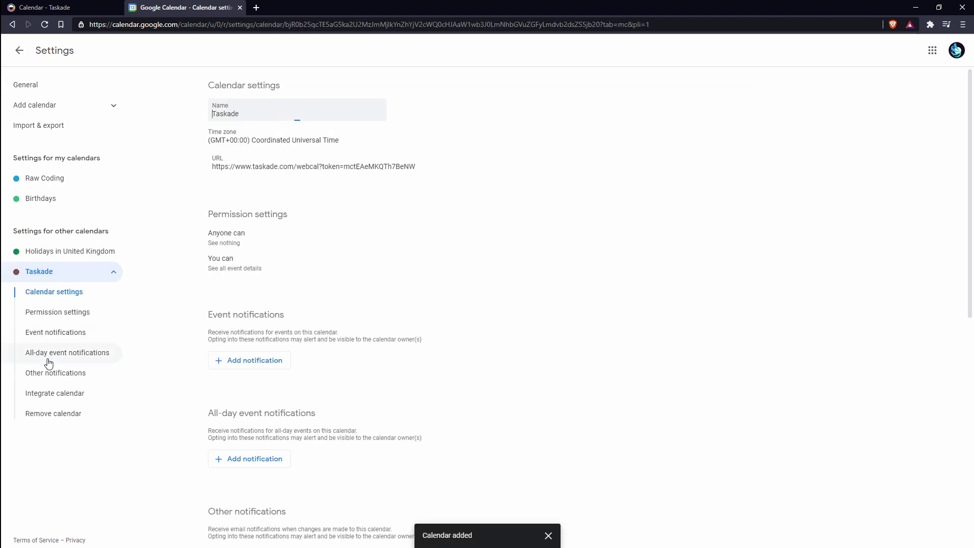
pyautogui.click(35, 65)
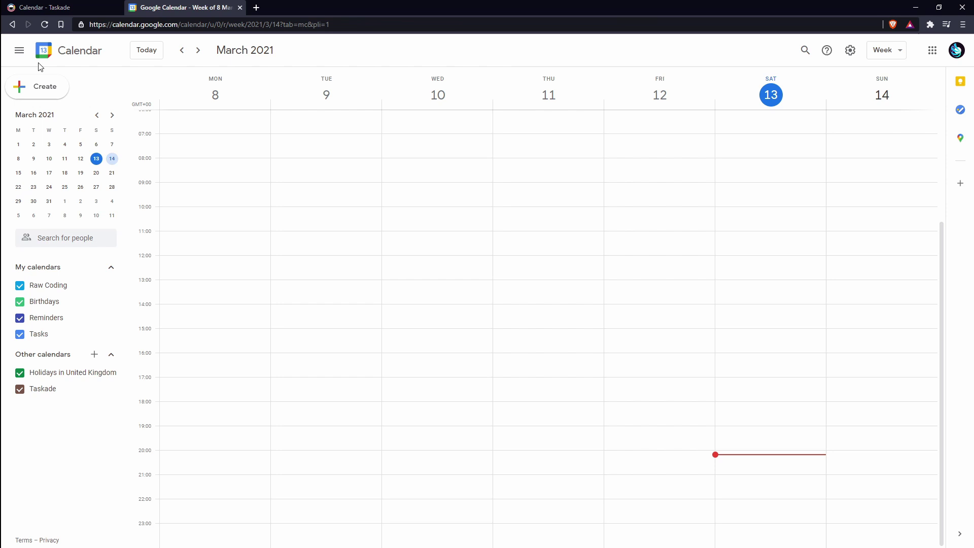
pyautogui.click(80, 172)
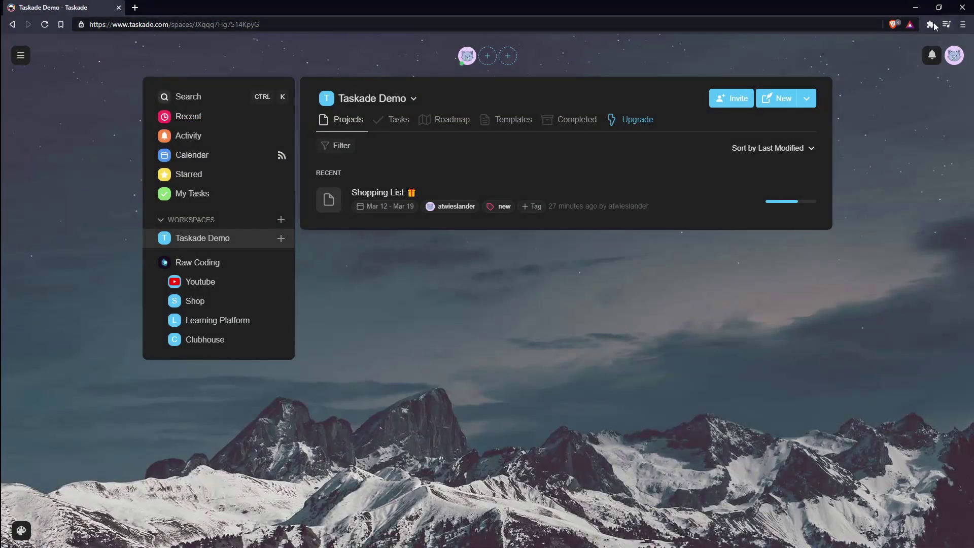
# Step: Open the Taskade browser extension on the workspace page and select part of the page address
pyautogui.click(930, 24)
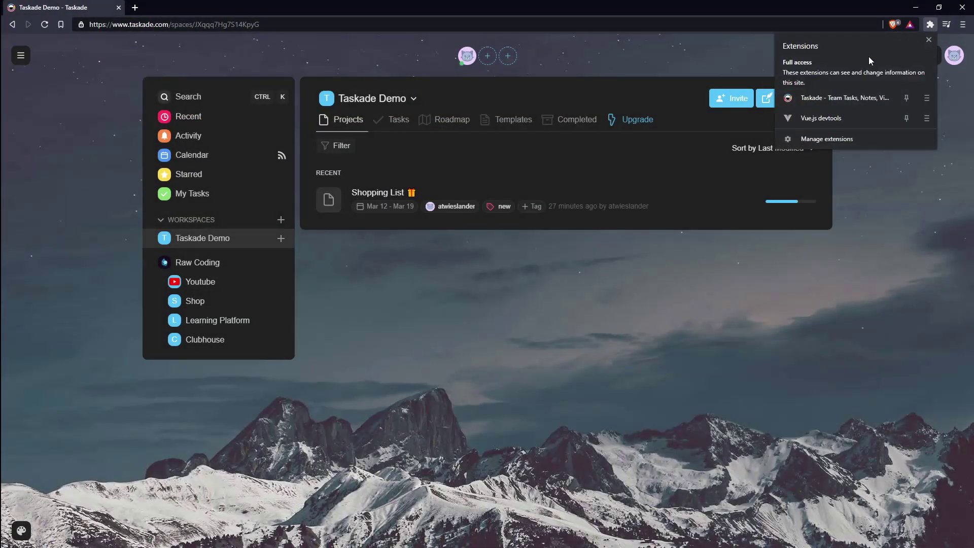
pyautogui.click(832, 97)
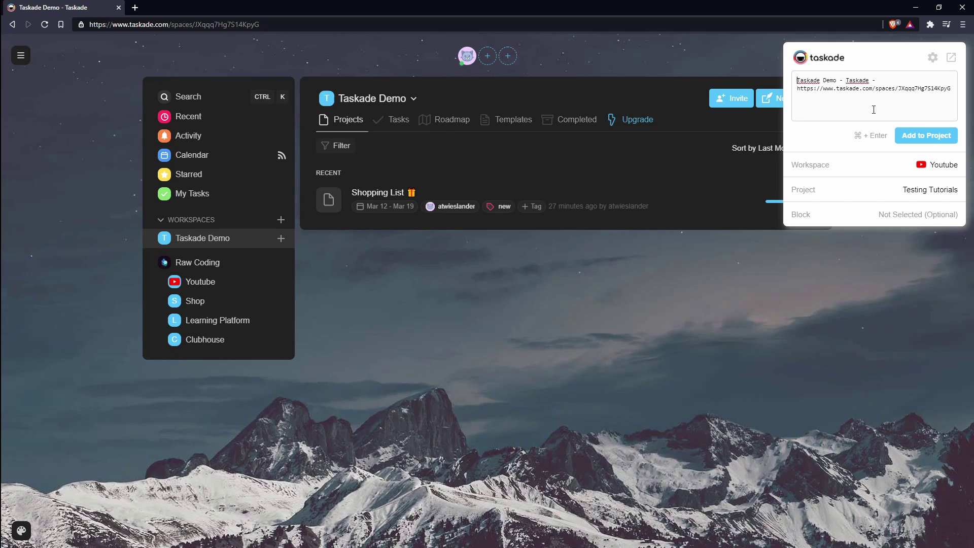
pyautogui.moveTo(931, 88); pyautogui.dragTo(789, 83)
pyautogui.click(628, 281)
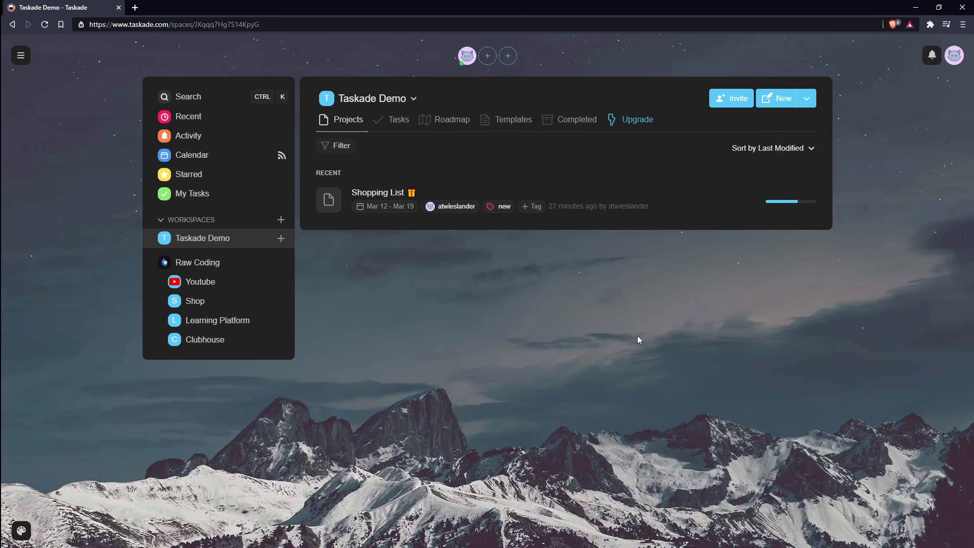
# Step: Send all the page's text to Taskade via Add to Taskade, then open the extension's settings
pyautogui.hotkey('ctrl', 'a')
pyautogui.rightClick(535, 334)
pyautogui.click(574, 384)
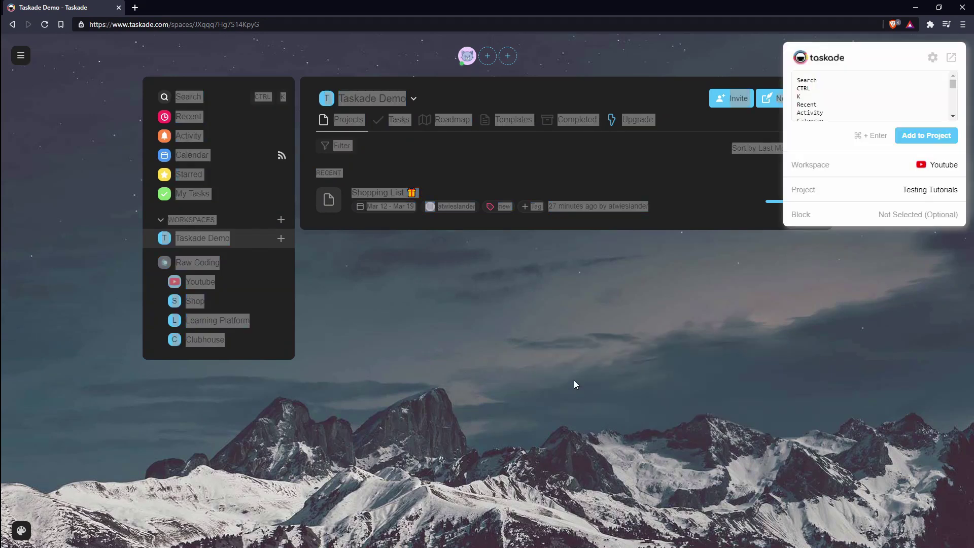
pyautogui.moveTo(862, 114); pyautogui.dragTo(837, 61)
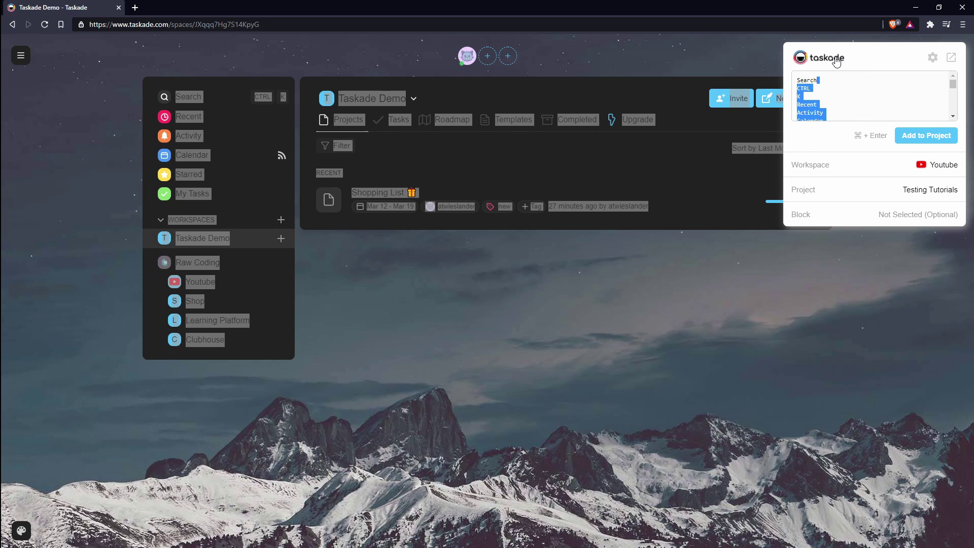
pyautogui.click(933, 57)
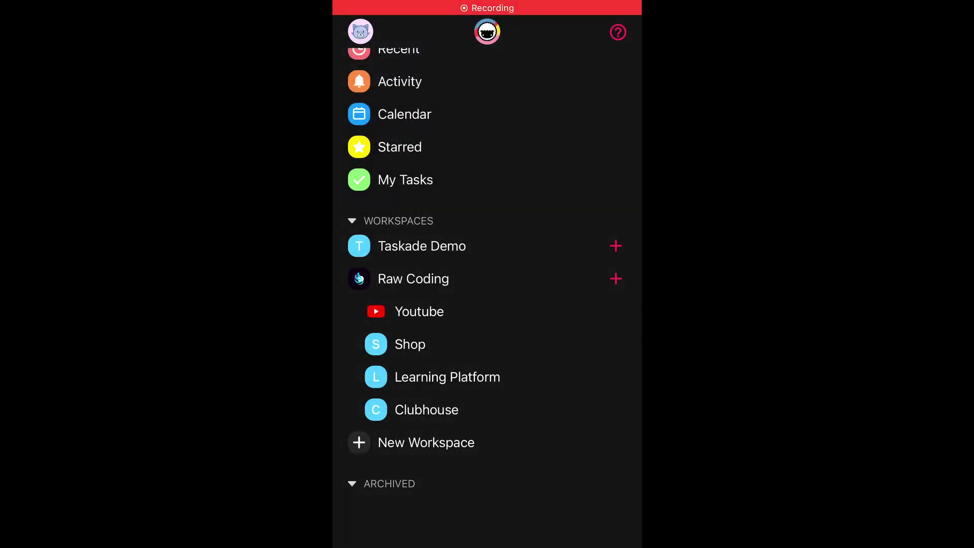
# Step: Open the Taskade Demo workspace and scroll through the Shopping List
pyautogui.click(421, 246)
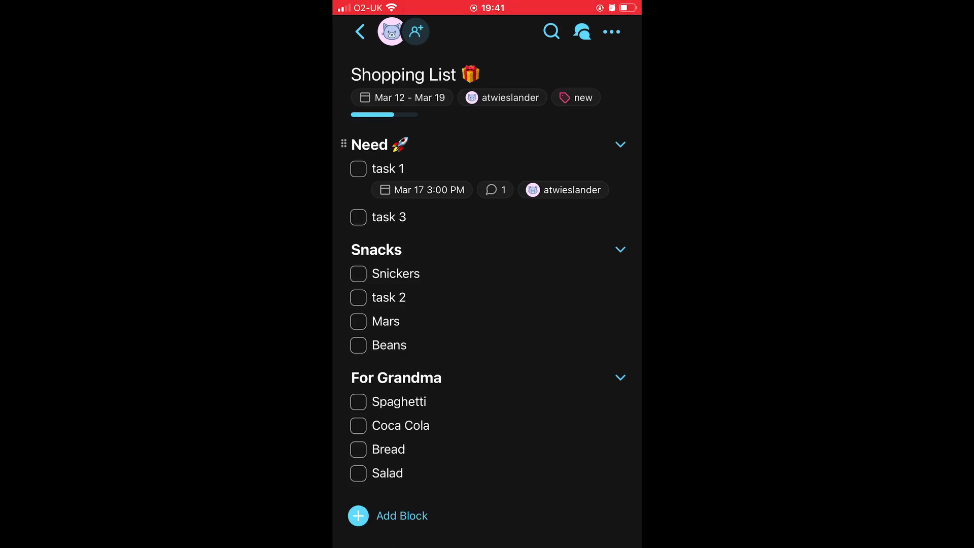
pyautogui.scroll(-5, 487, 304)
pyautogui.scroll(5, 487, 304)
pyautogui.scroll(-2, 487, 305)
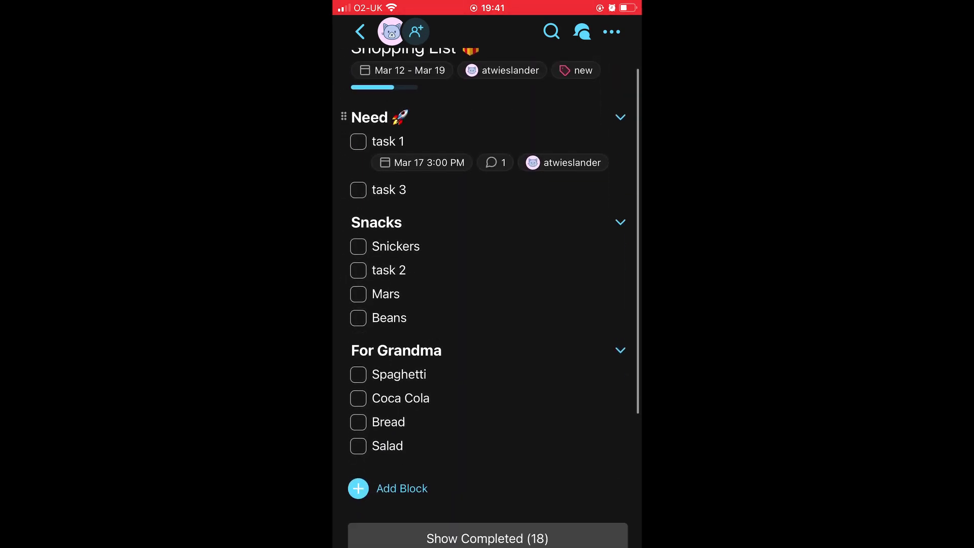
# Step: Fold and unfold For Grandma, then indent Coca Cola as a subtask of Spaghetti
pyautogui.click(620, 350)
pyautogui.click(620, 350)
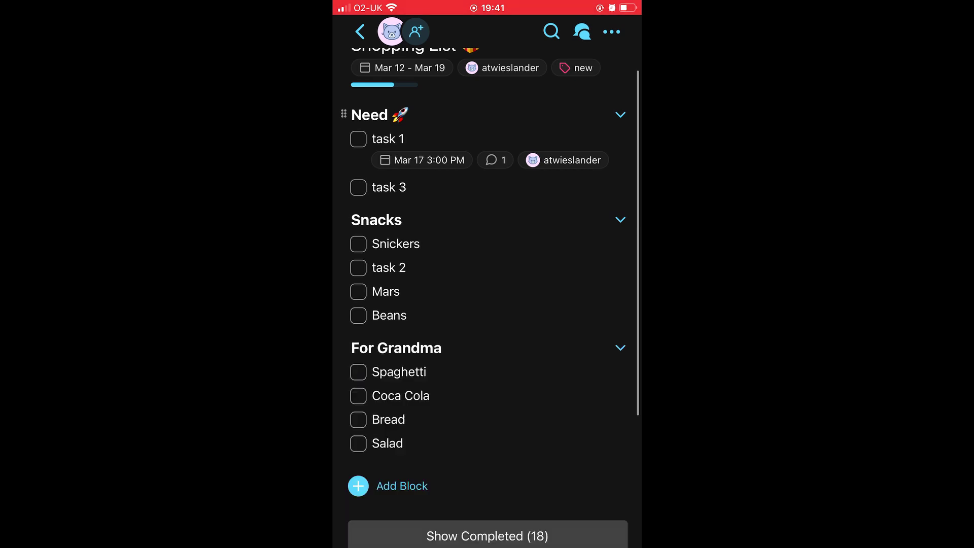
pyautogui.click(430, 396)
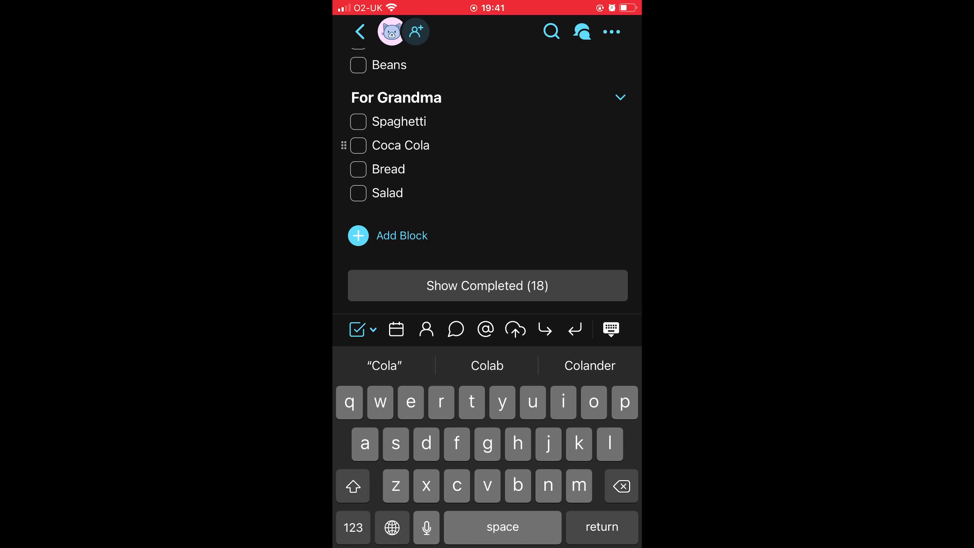
pyautogui.click(545, 330)
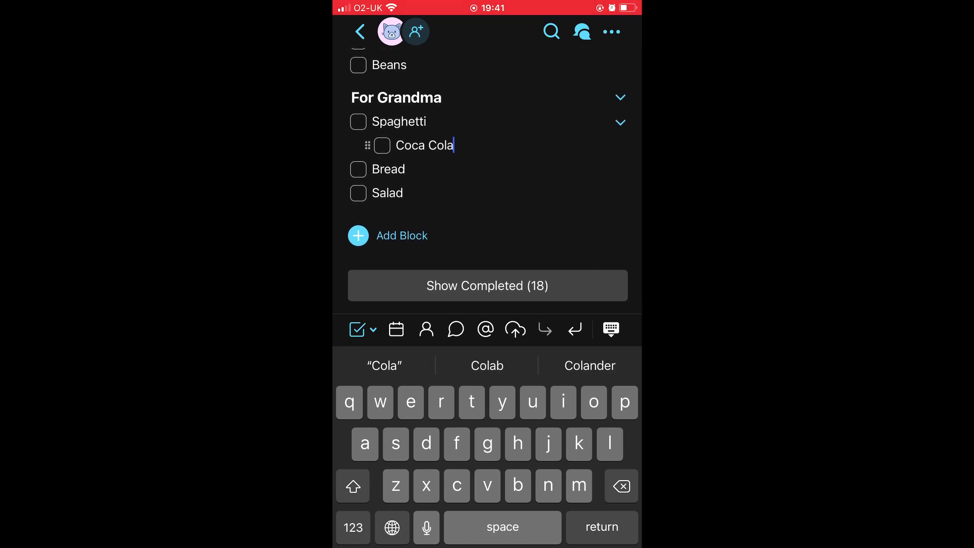
# Step: Drag Bread from For Grandma into Snacks between Mars and Beans
pyautogui.click(401, 169)
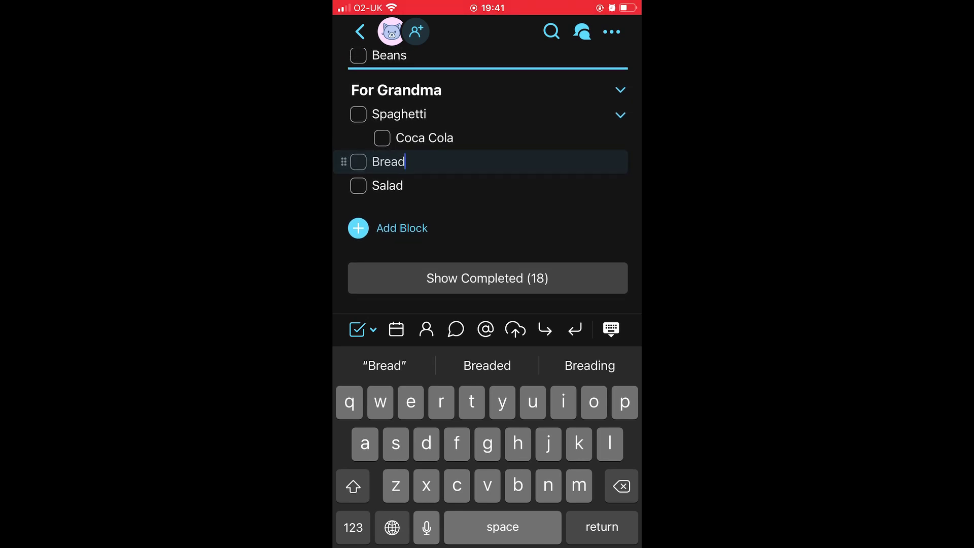
pyautogui.moveTo(386, 71); pyautogui.dragTo(386, 149)
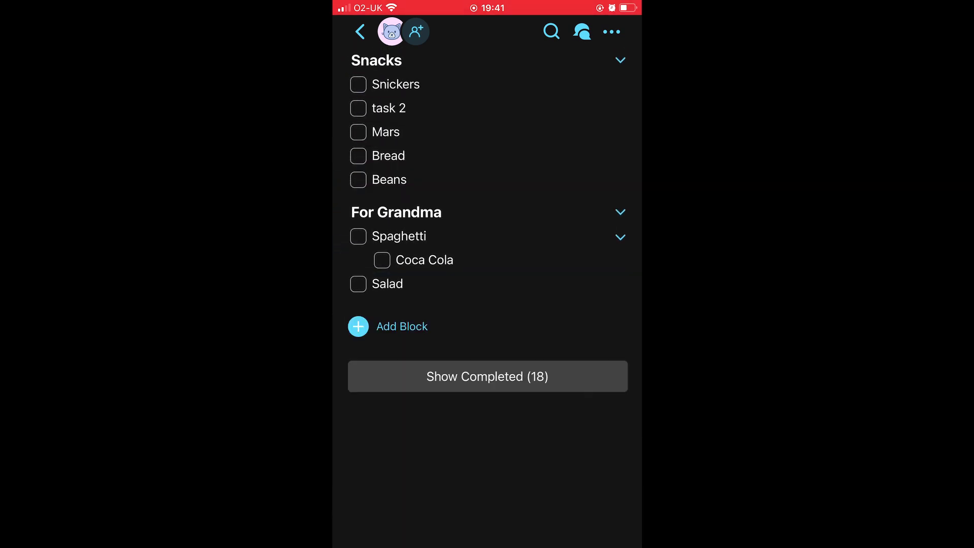
pyautogui.scroll(3, 487, 292)
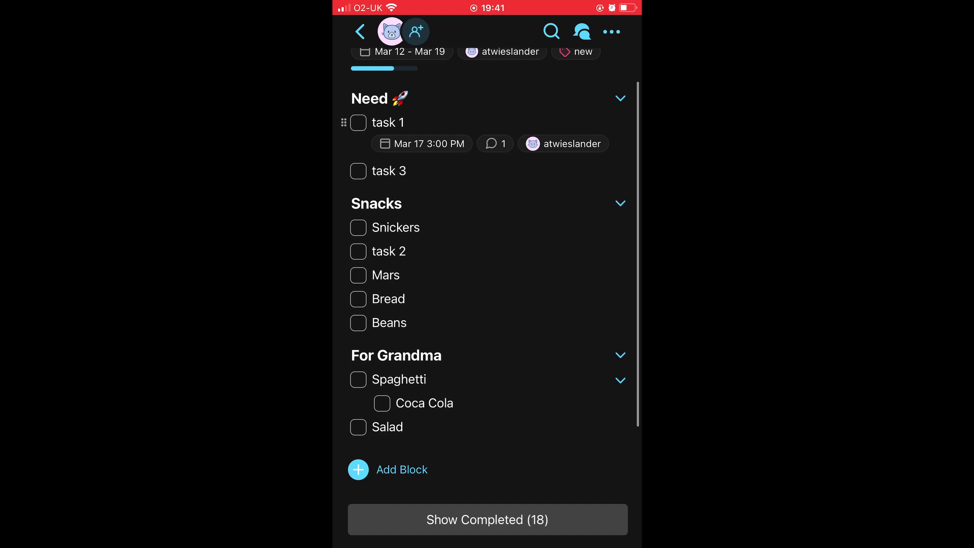
# Step: Select the word Mars, then open the Mars task's comments and go back
pyautogui.click(400, 275)
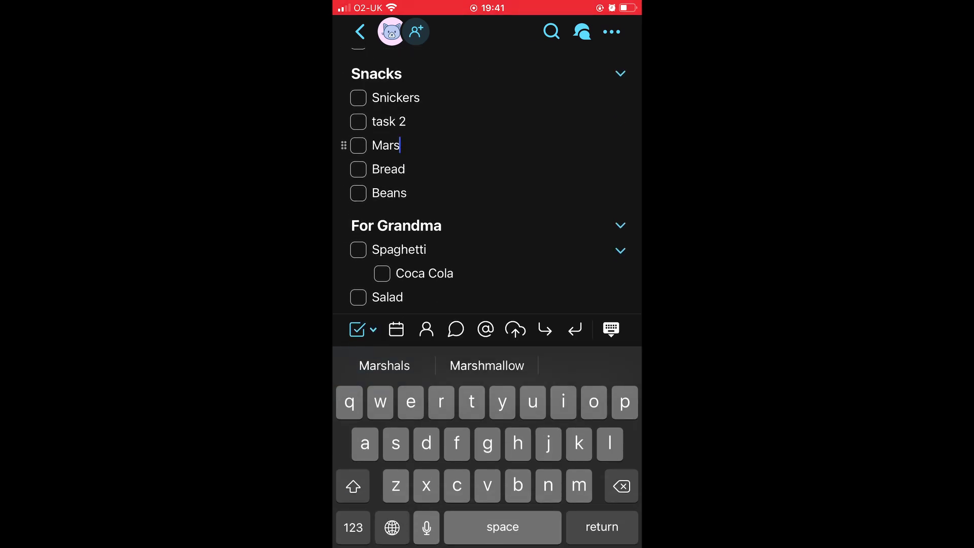
pyautogui.doubleClick(385, 145)
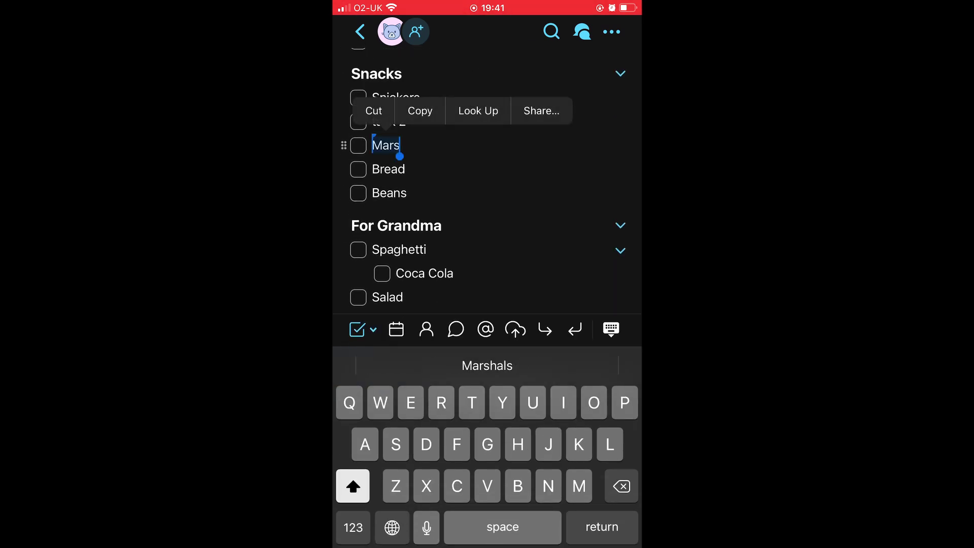
pyautogui.click(401, 145)
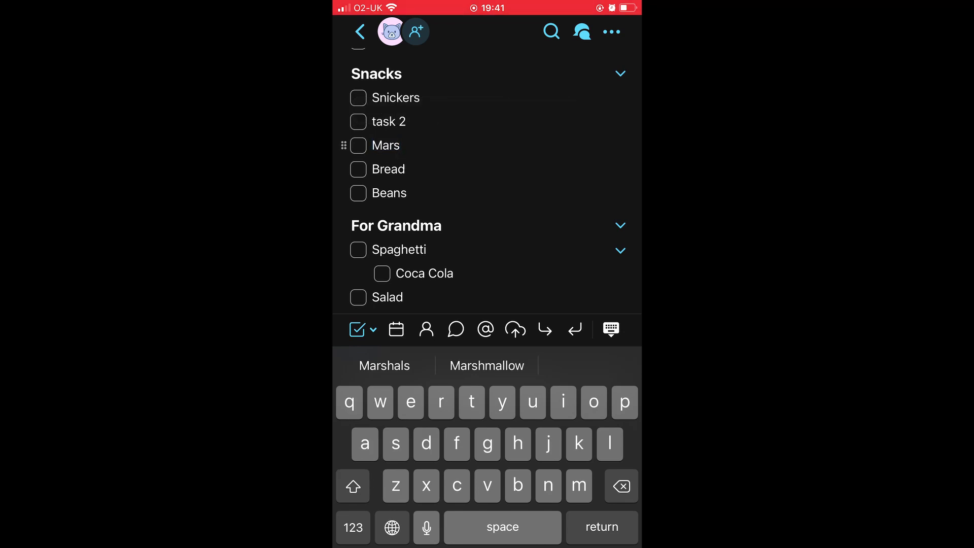
pyautogui.click(455, 328)
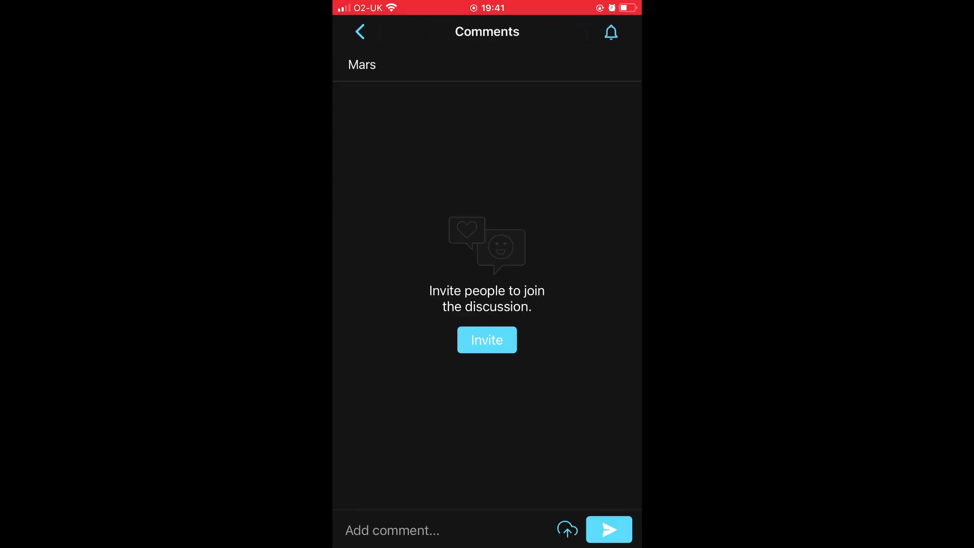
pyautogui.click(360, 32)
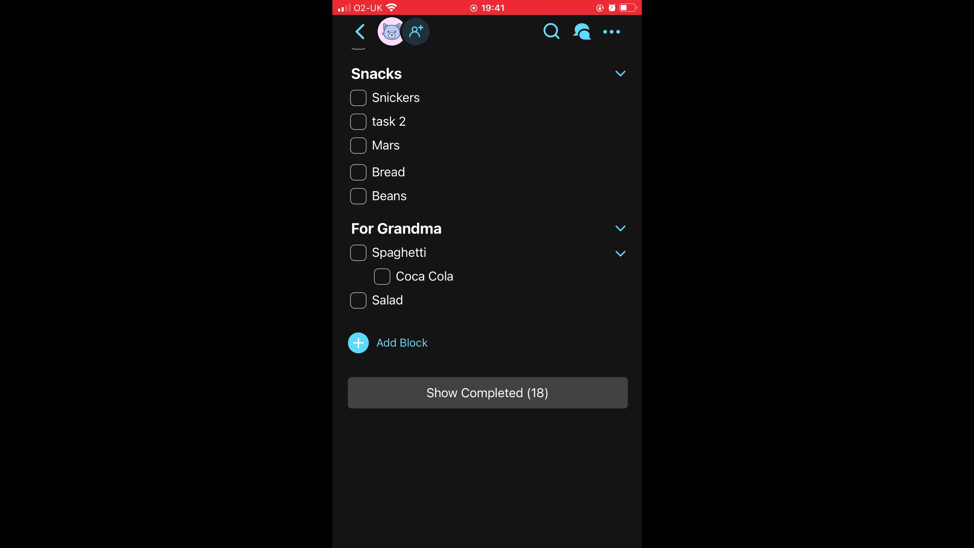
# Step: Open the ••• menu to show Undo, Fold All, Show Completed and Check All
pyautogui.scroll(5, 487, 274)
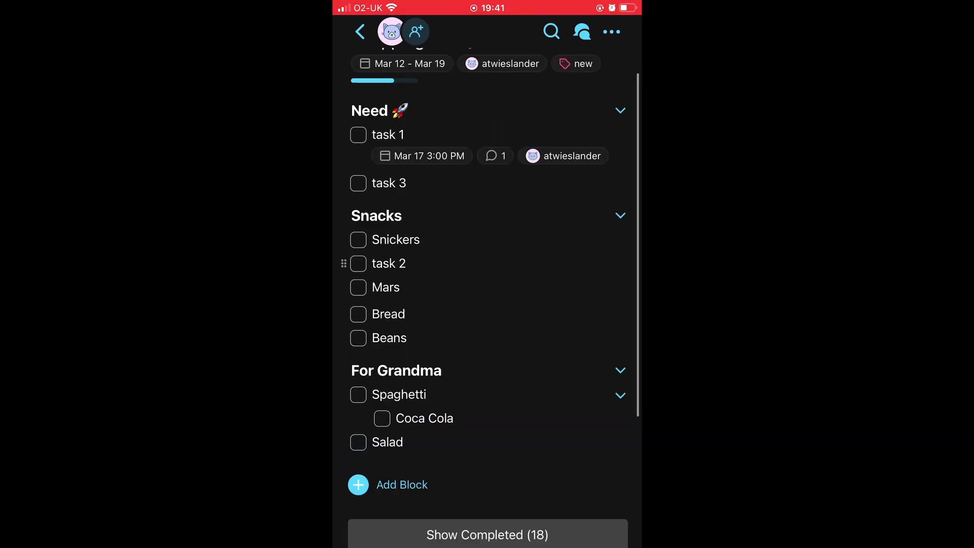
pyautogui.click(611, 31)
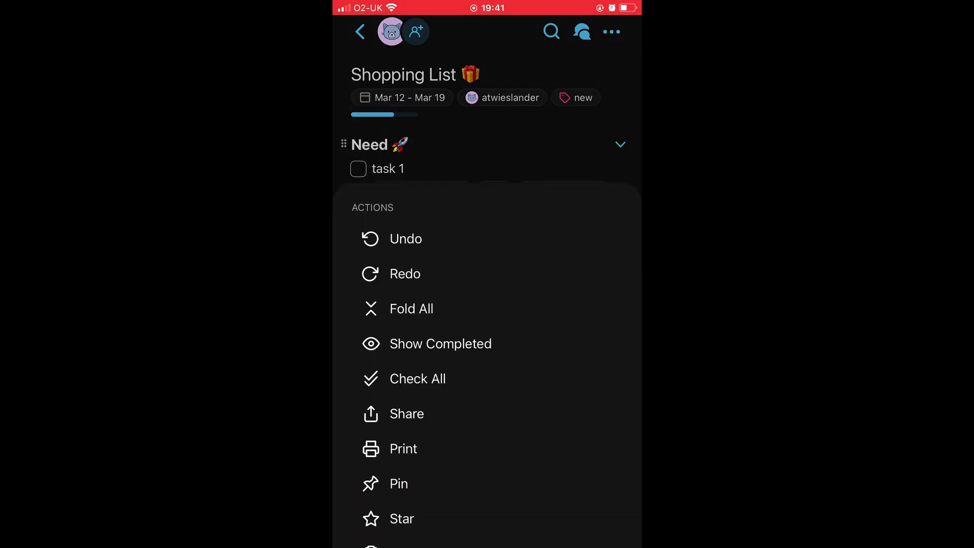
pyautogui.scroll(-5, 487, 366)
pyautogui.scroll(8, 487, 366)
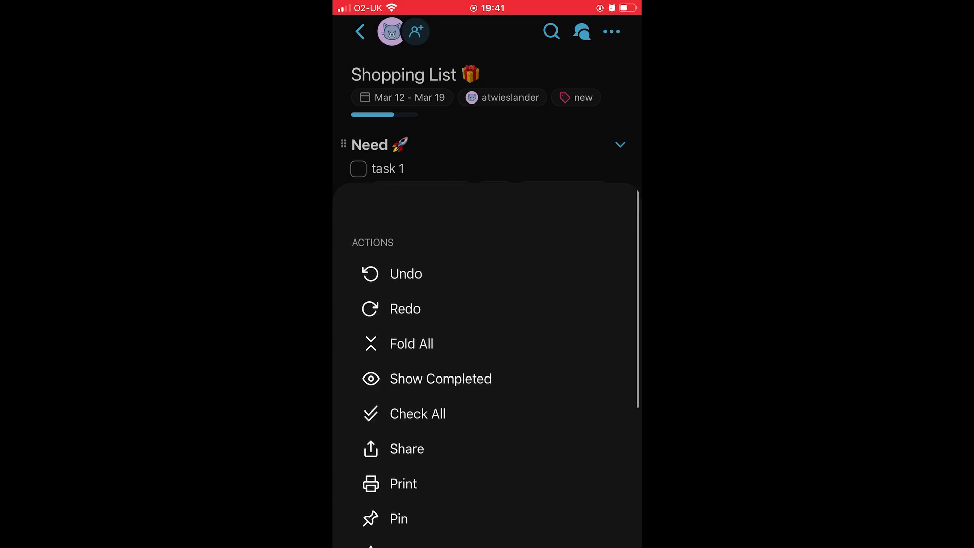